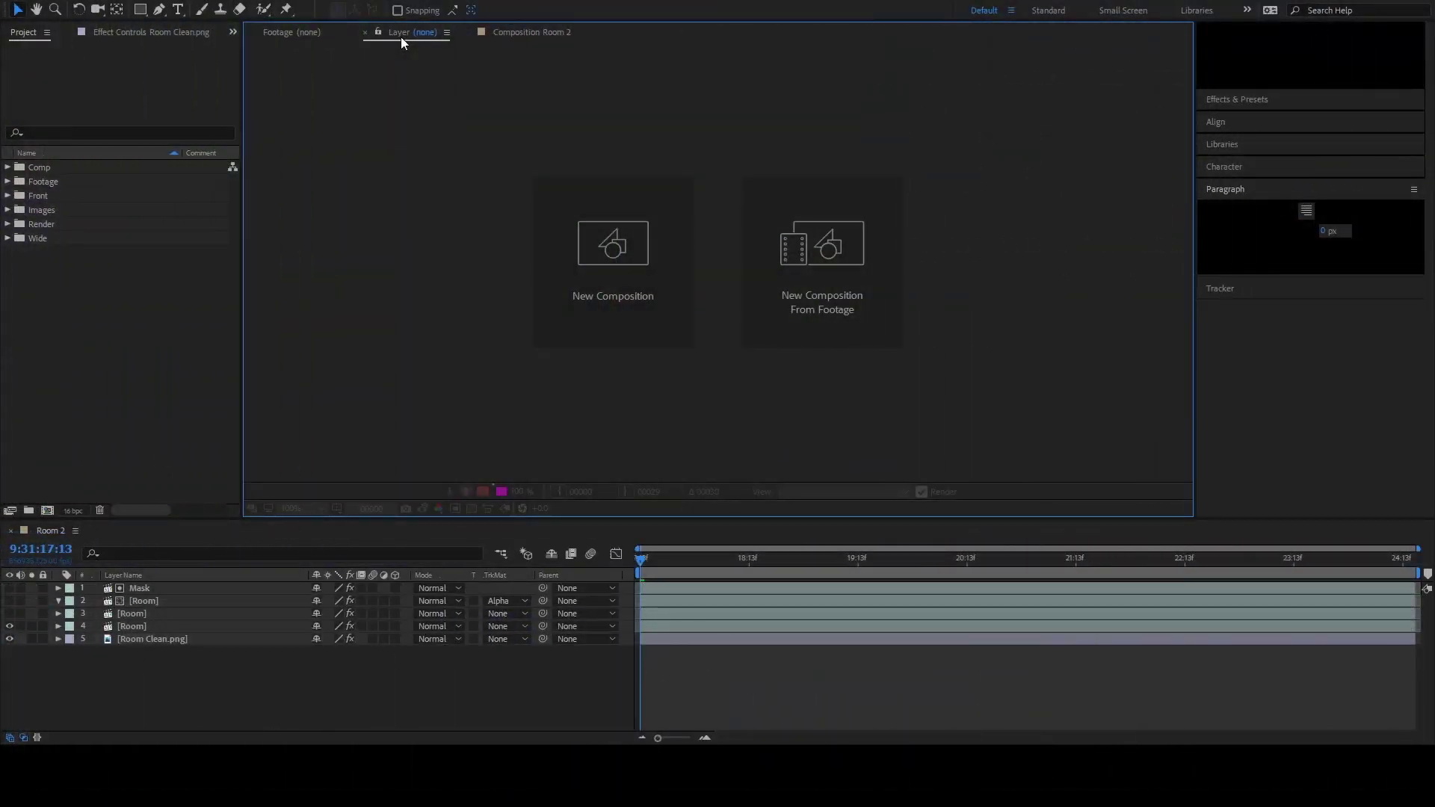
Create a new composition from Room Footage.mov and scrub through the clip.
left_click(523, 32)
left_click(99, 351)
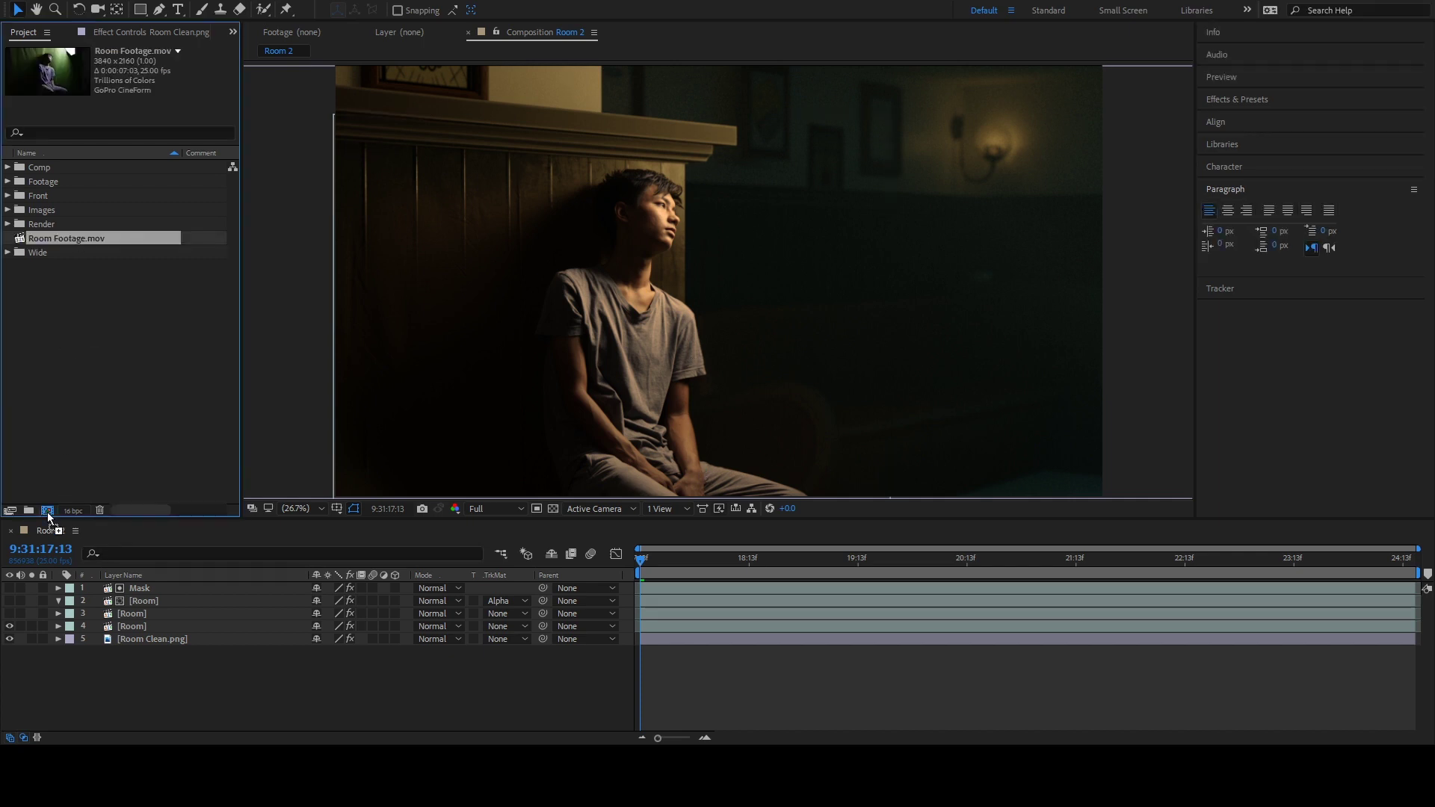
left_click_drag(47, 513, 48, 512)
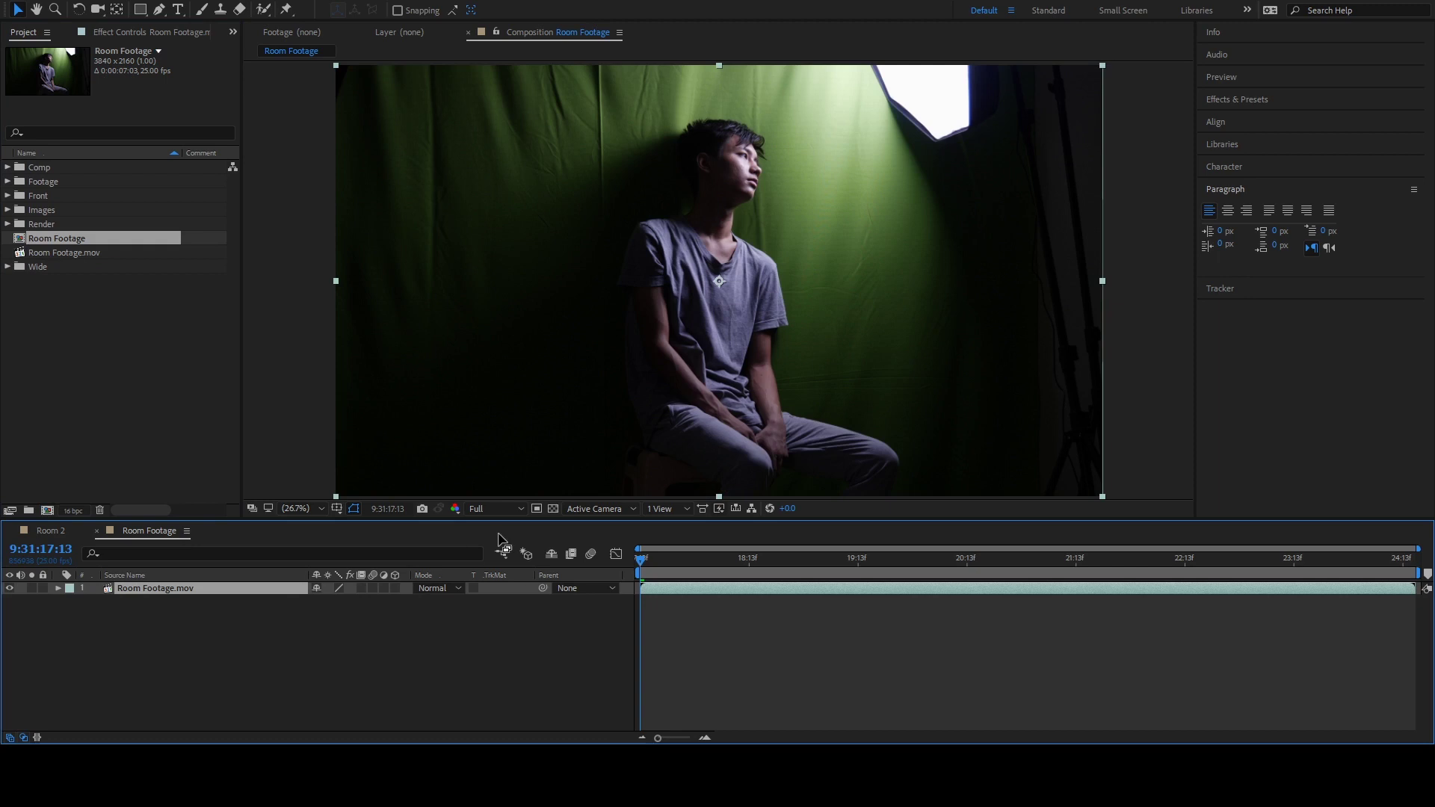
mouse_move(641, 560)
left_mouse_down()
mouse_move(963, 567)
mouse_move(637, 559)
left_mouse_up()
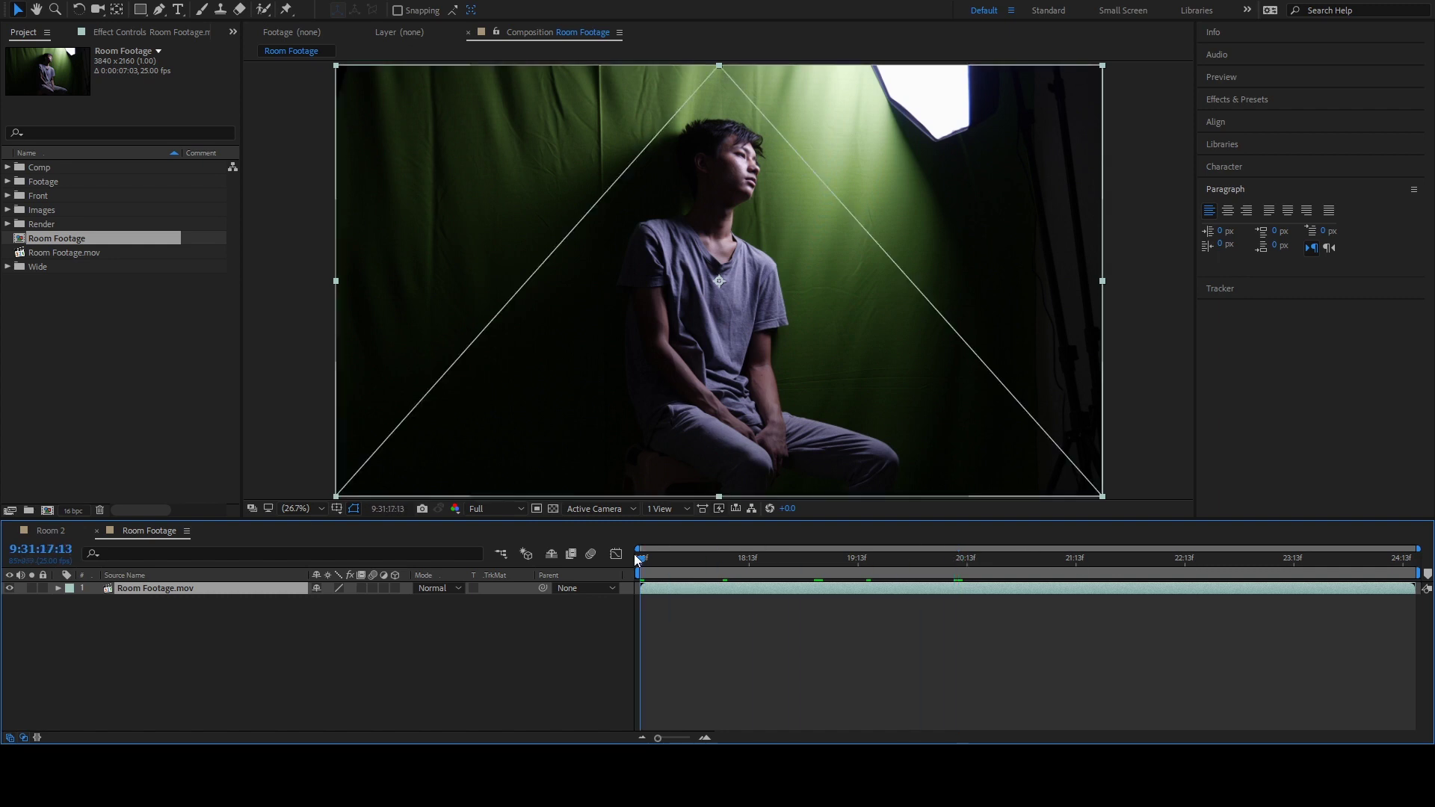
left_click(550, 617)
left_click_drag(1054, 333, 1064, 335)
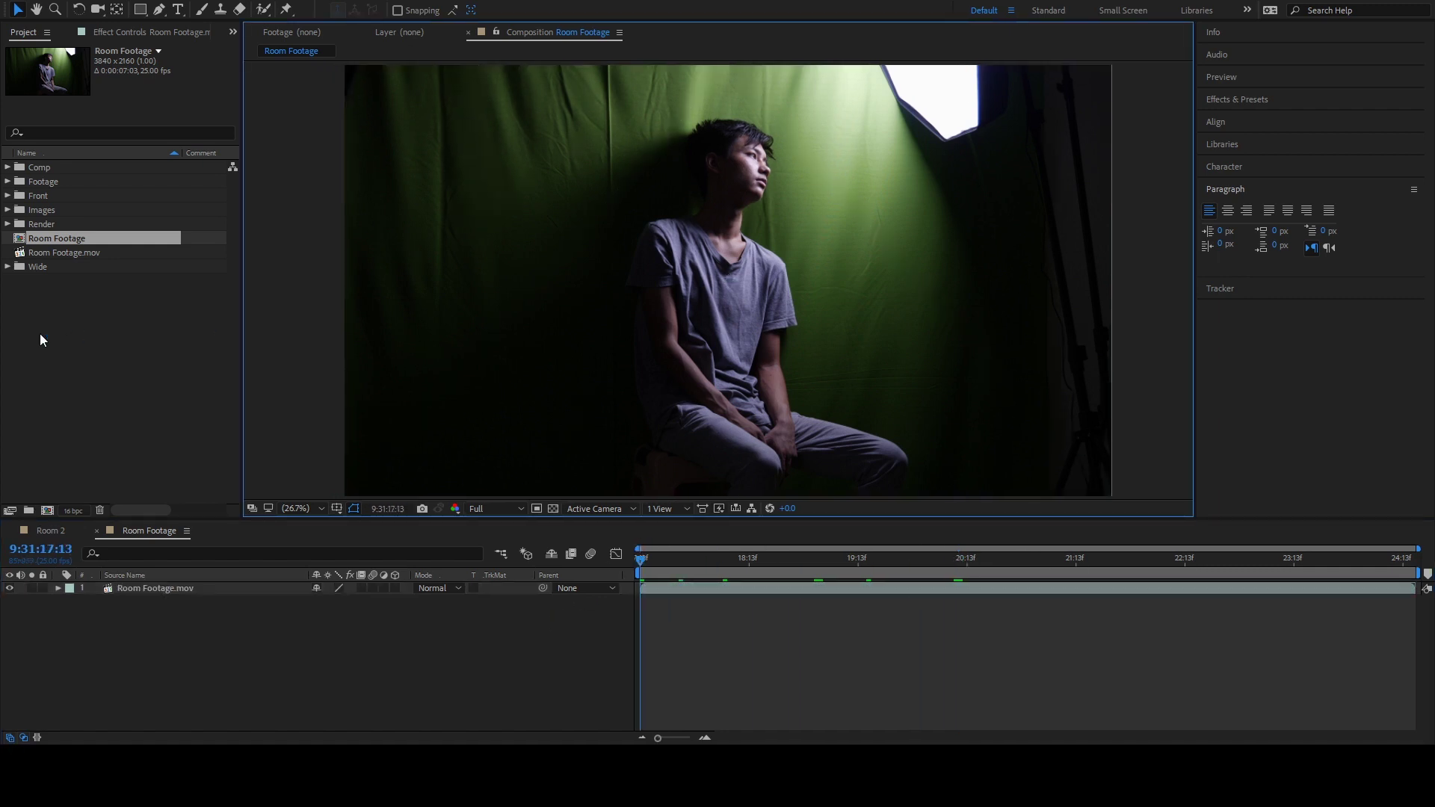
Look through the Images folder and move Room Clean.png out of it to the project's top level.
left_click(8, 210)
left_click(62, 227)
left_click(65, 238)
left_click(68, 251)
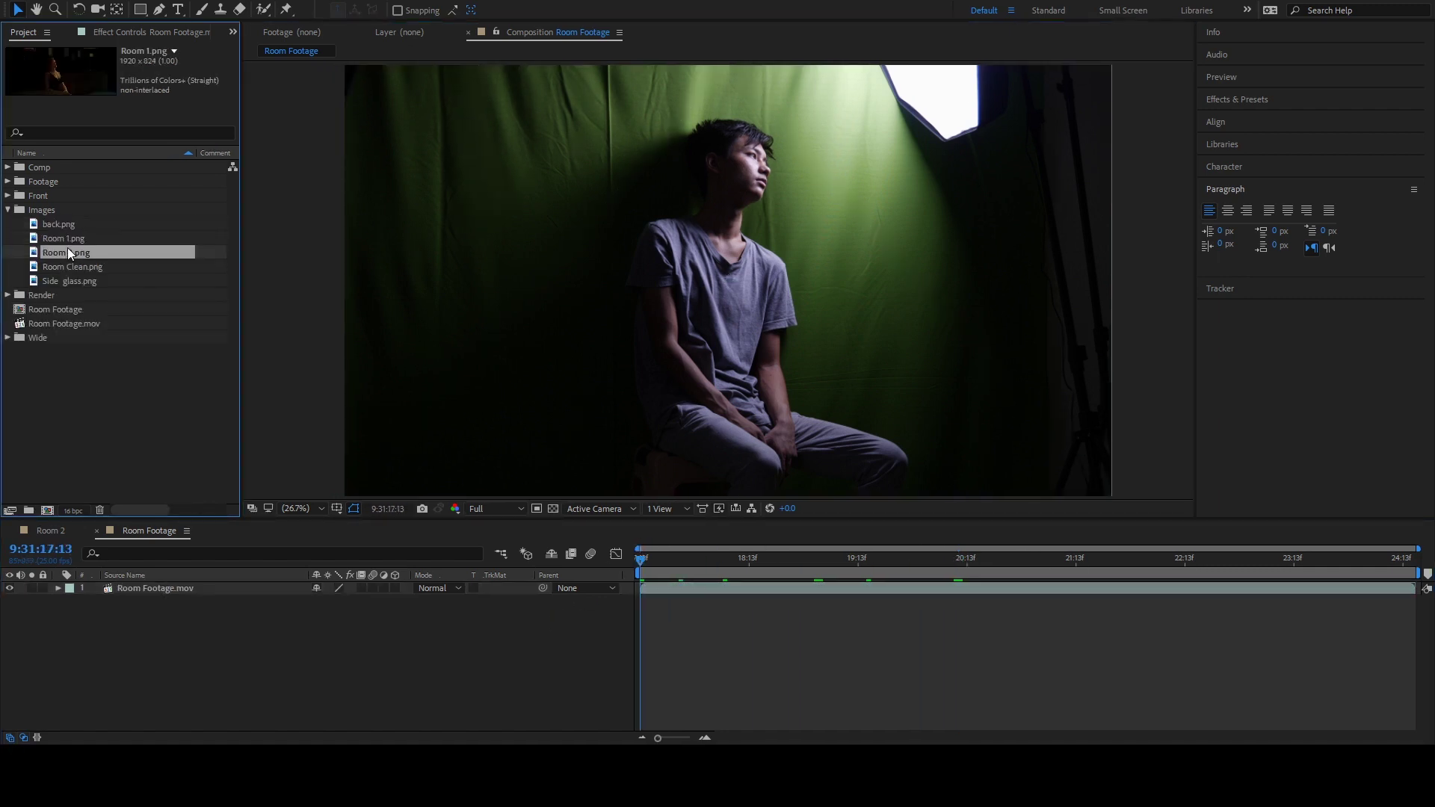
left_click(69, 266)
left_click(71, 280)
left_click_drag(83, 267, 60, 359)
left_click(8, 210)
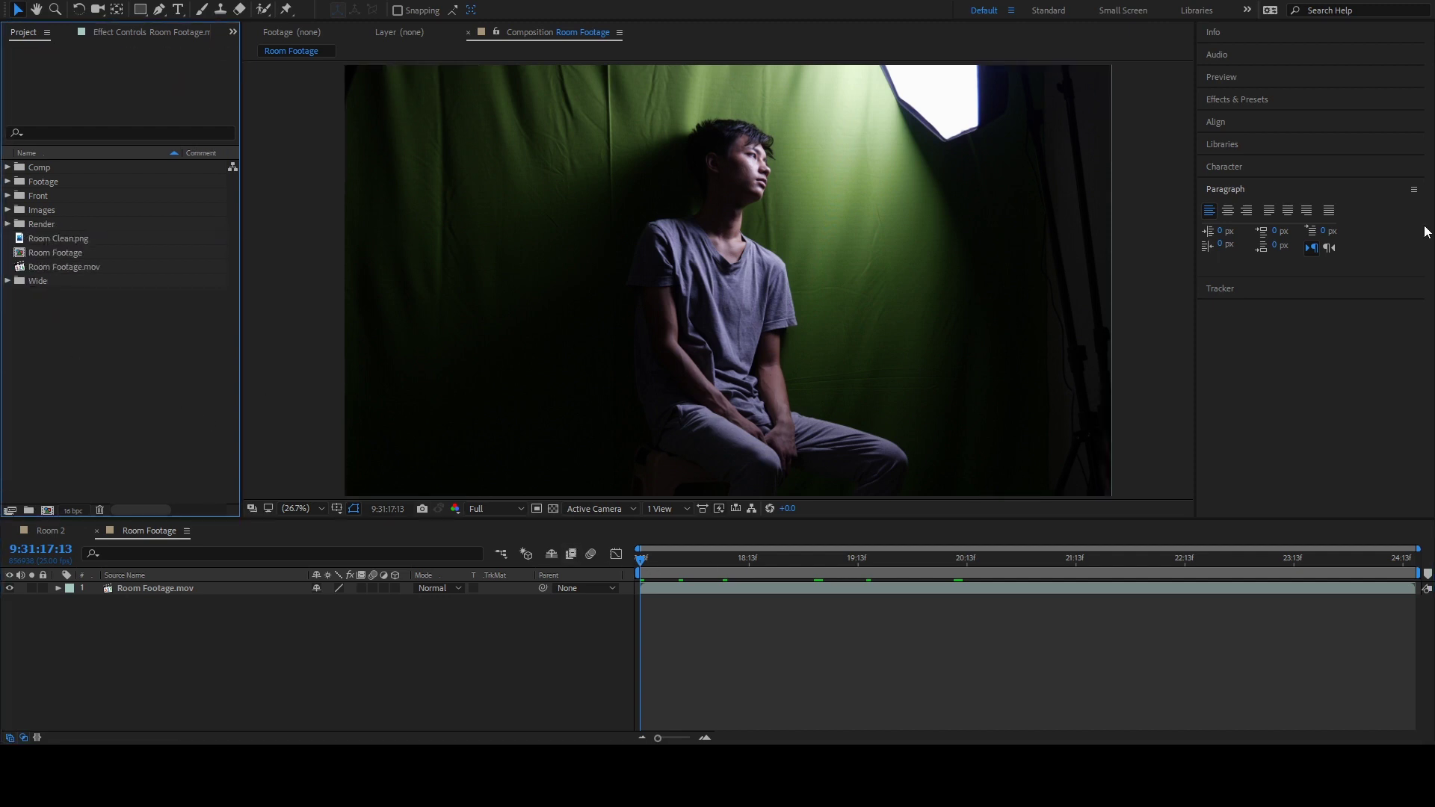
Find the Keylight (1.2) effect and apply it to the Room Footage.mov layer.
left_click(1233, 100)
left_click(1266, 119)
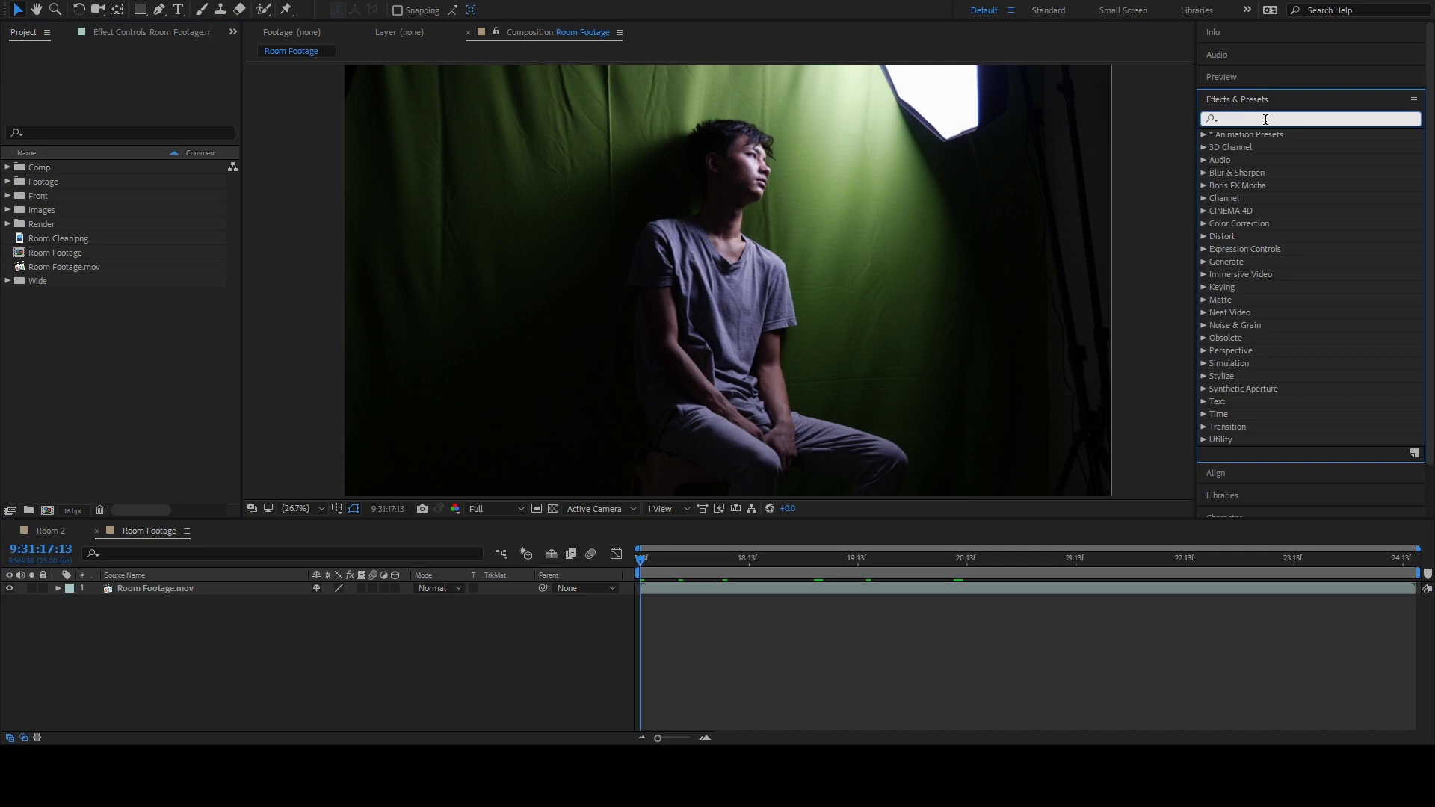
type("key")
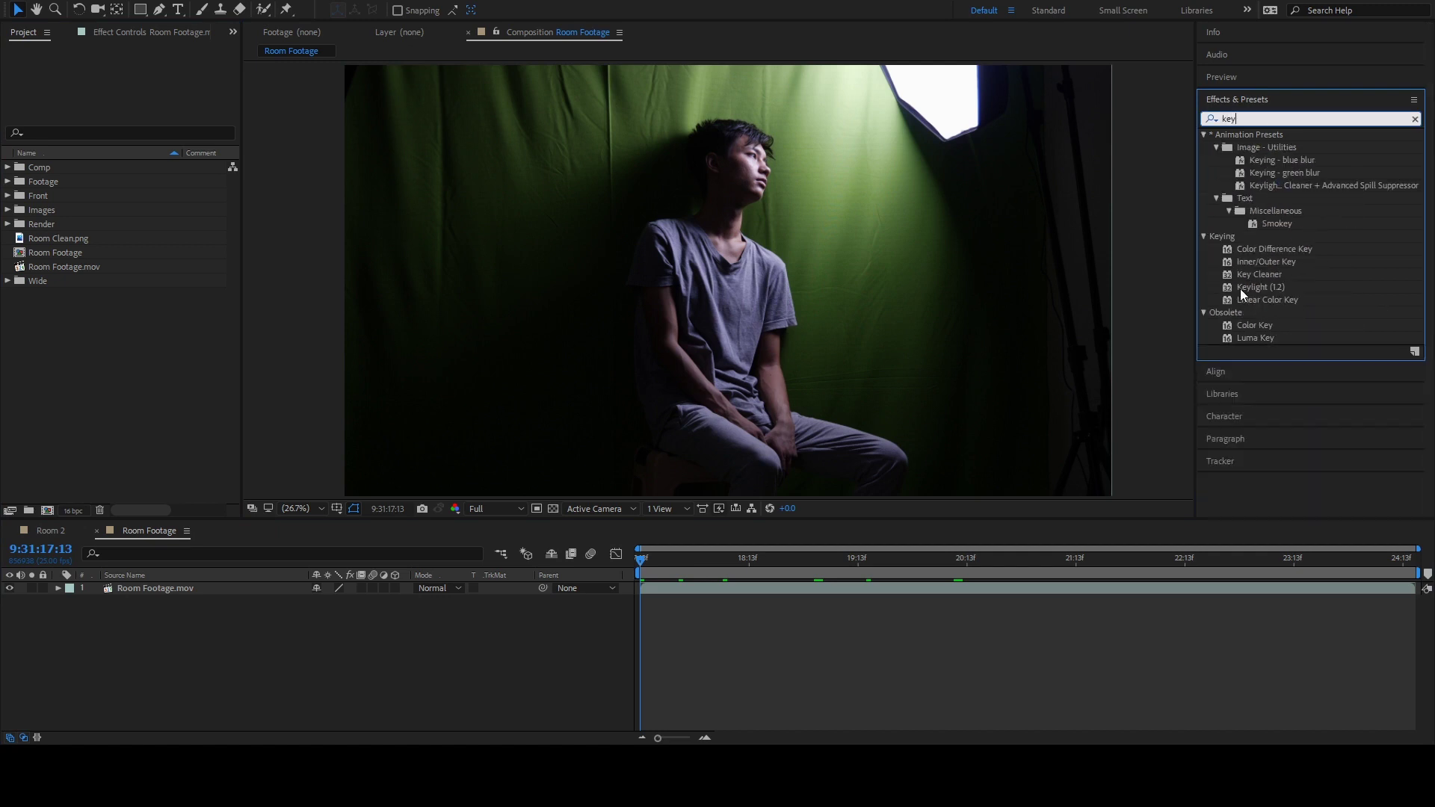
left_click_drag(1240, 289, 794, 589)
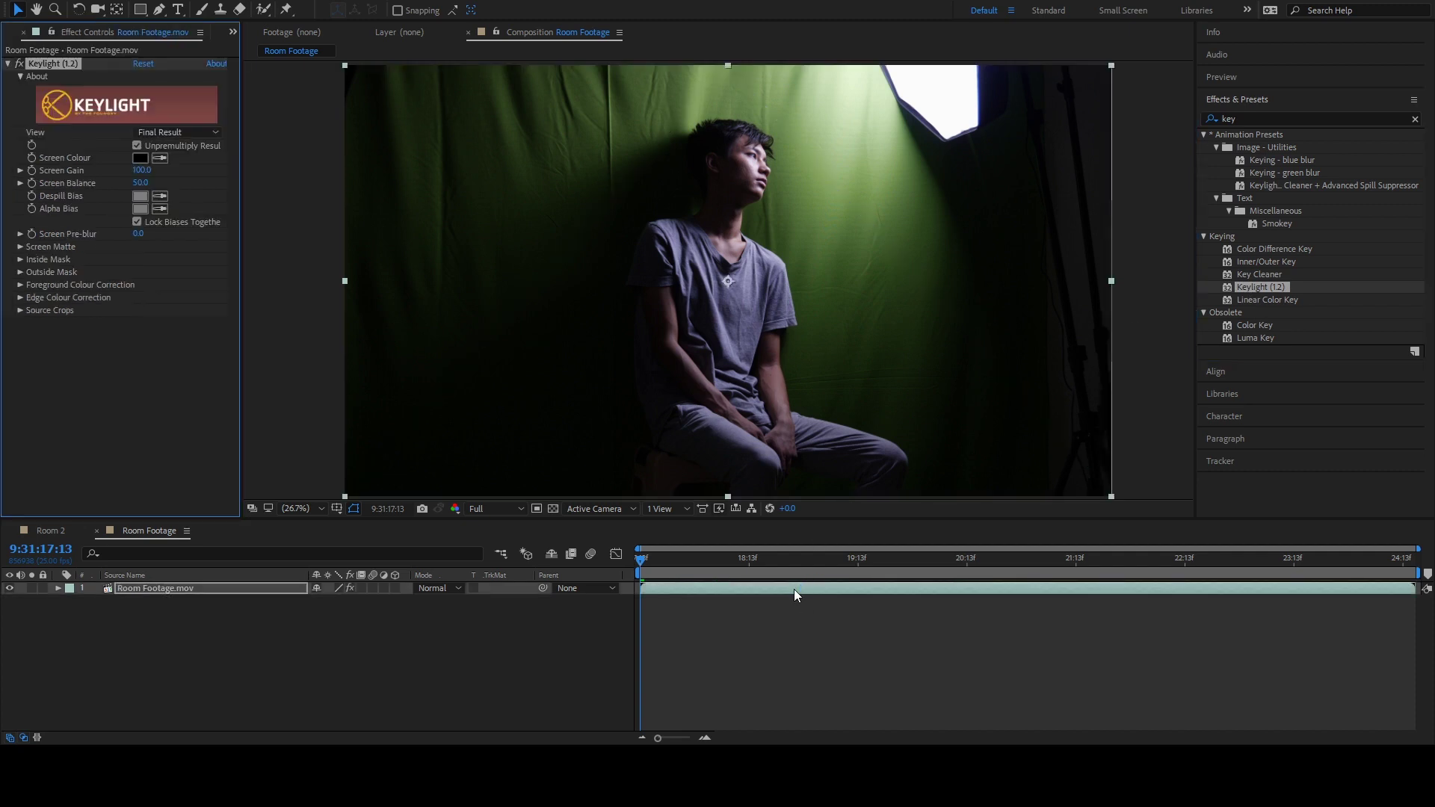
Sample the green backdrop beside the man as Keylight's Screen Colour and set its view to Intermediate Result.
left_click(159, 158)
double_click(830, 201)
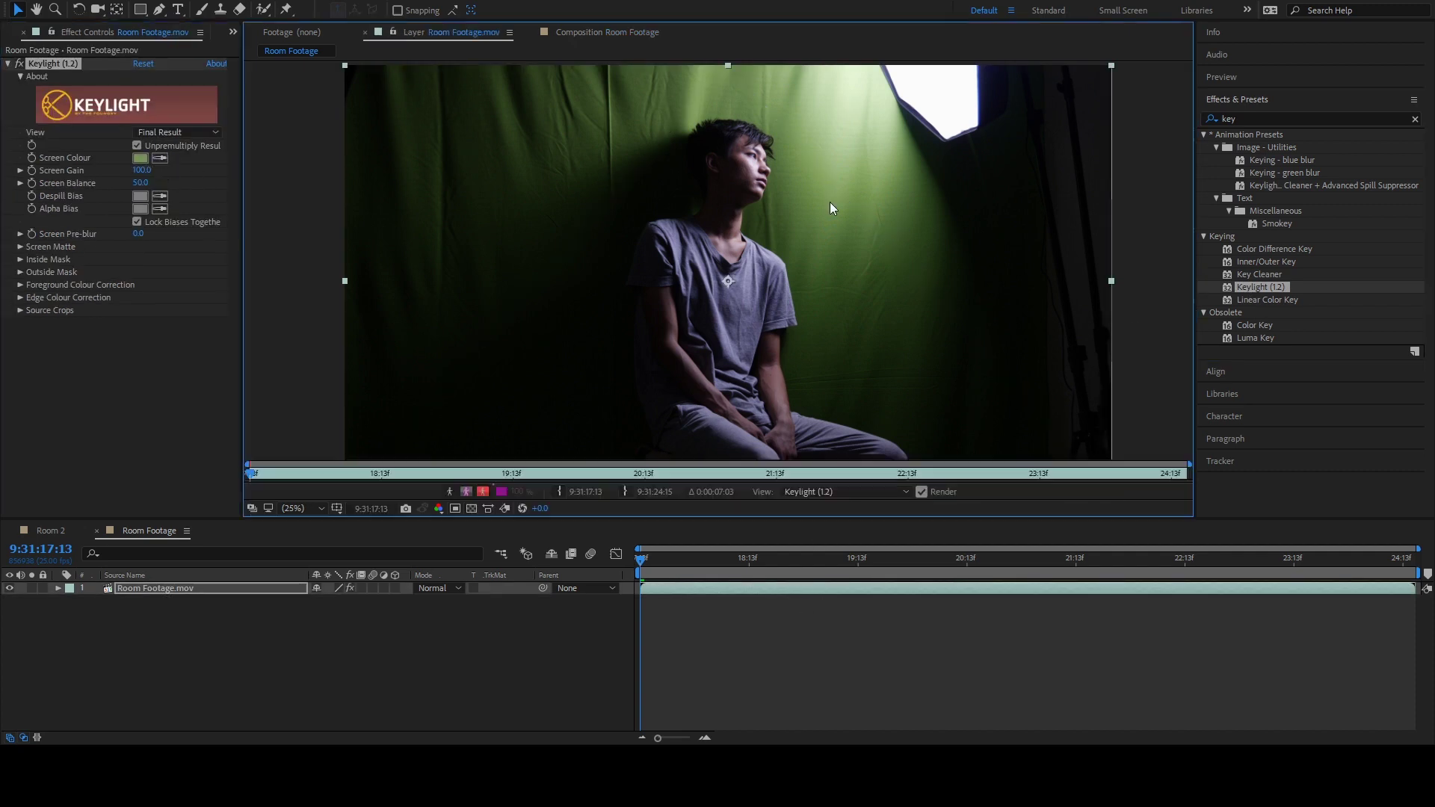
left_click(606, 32)
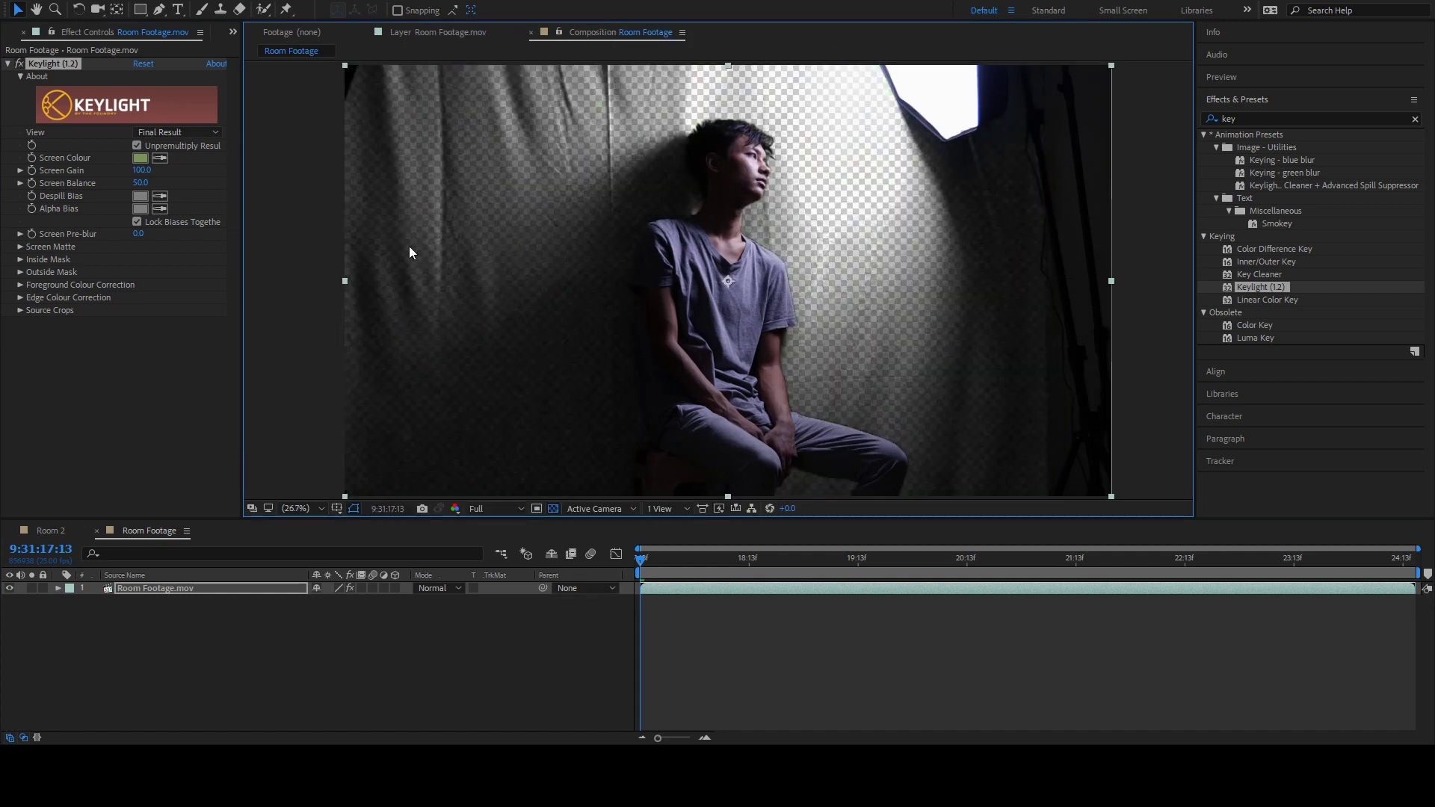
left_click(167, 131)
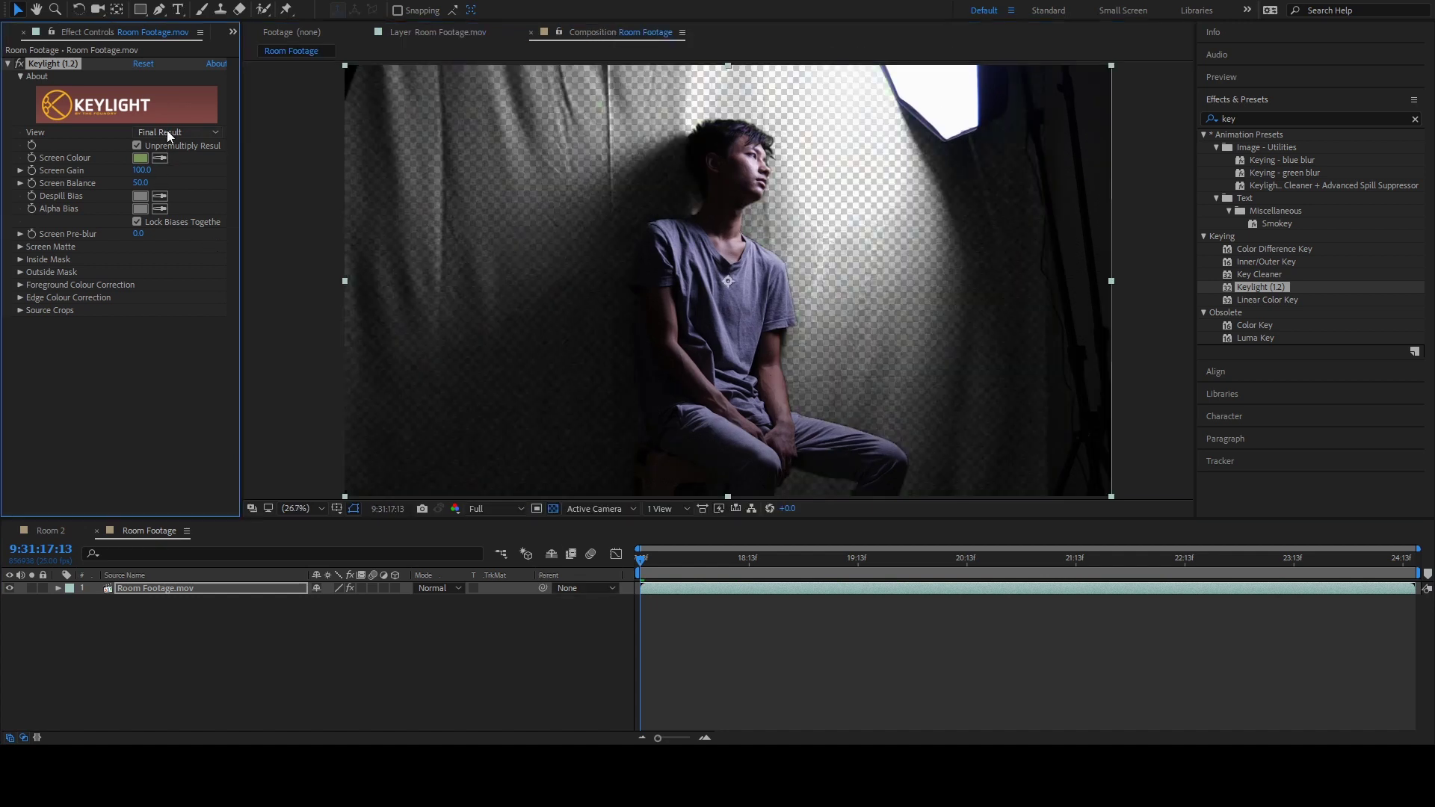
left_click(192, 297)
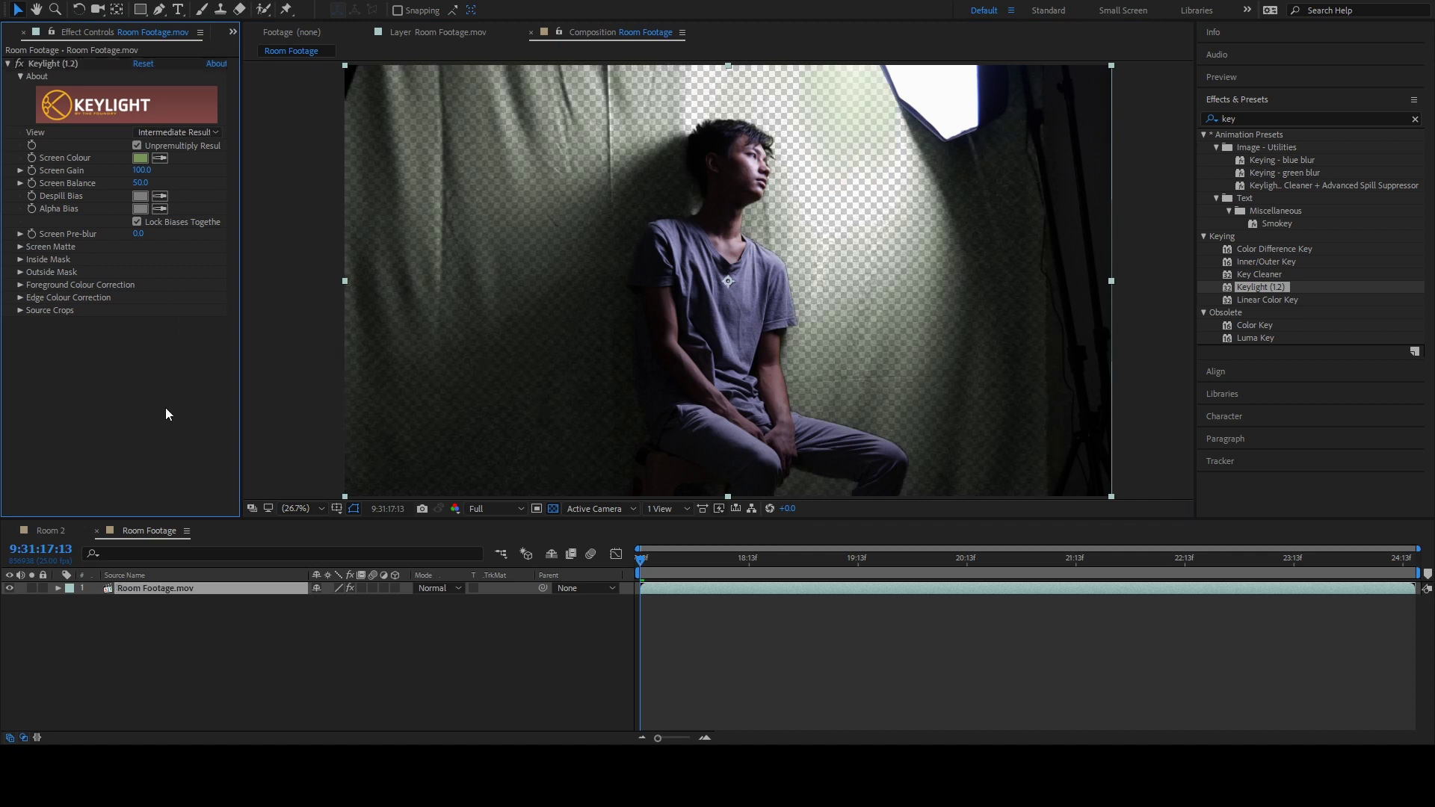
Play and scrub through the keyed footage to check the initial key.
mouse_move(648, 560)
left_mouse_down()
mouse_move(813, 577)
mouse_move(641, 583)
left_mouse_up()
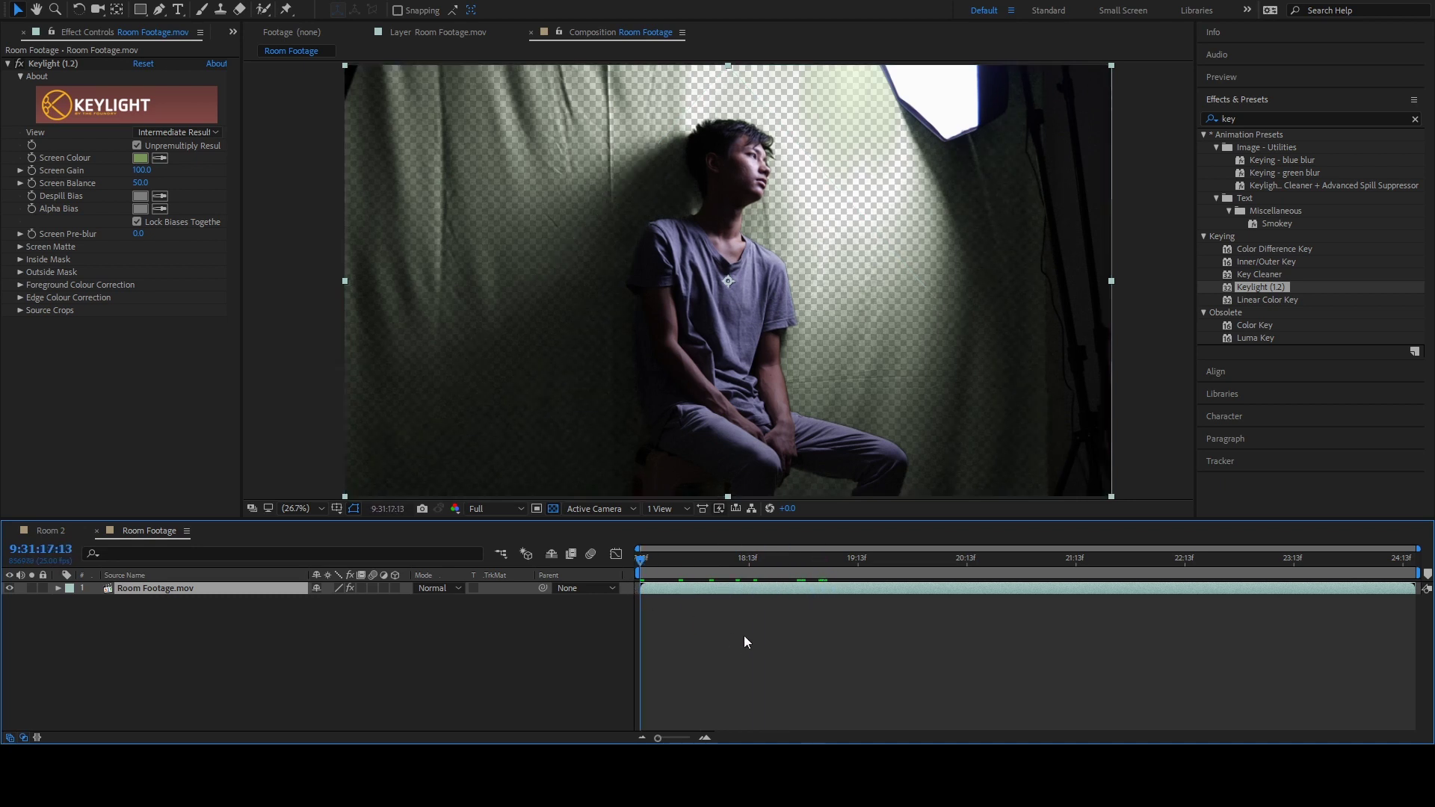
key("space")
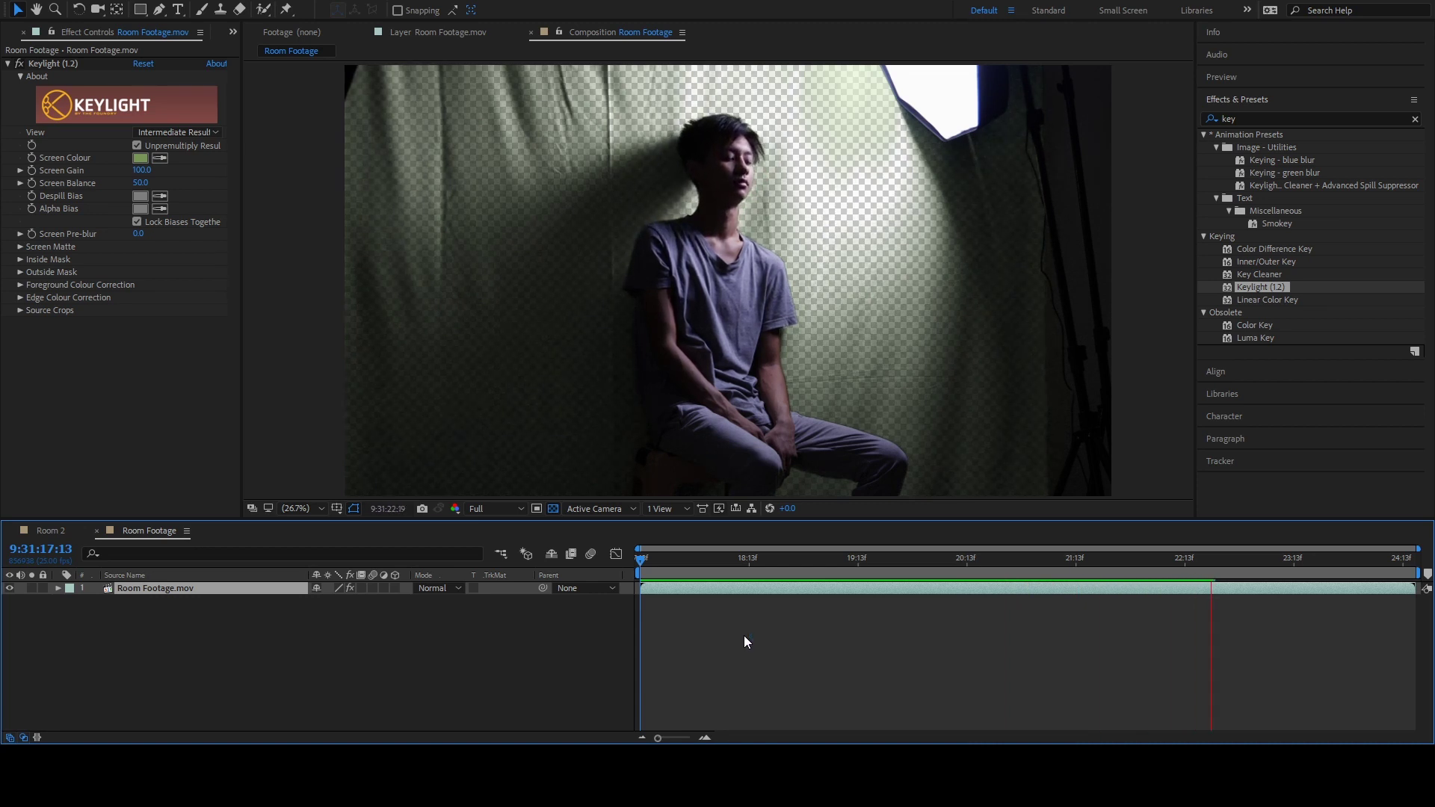
key("space")
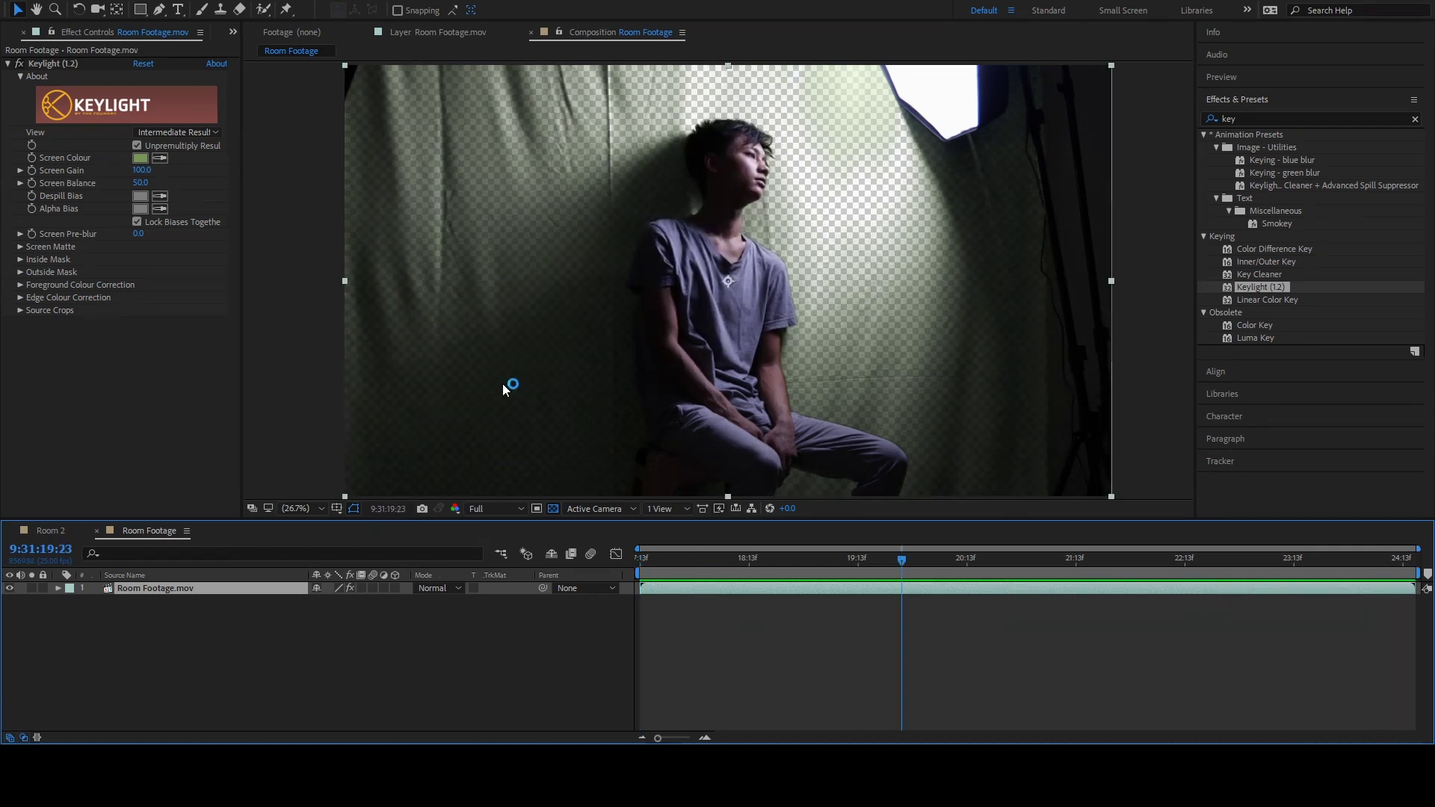
left_click_drag(897, 560, 687, 576)
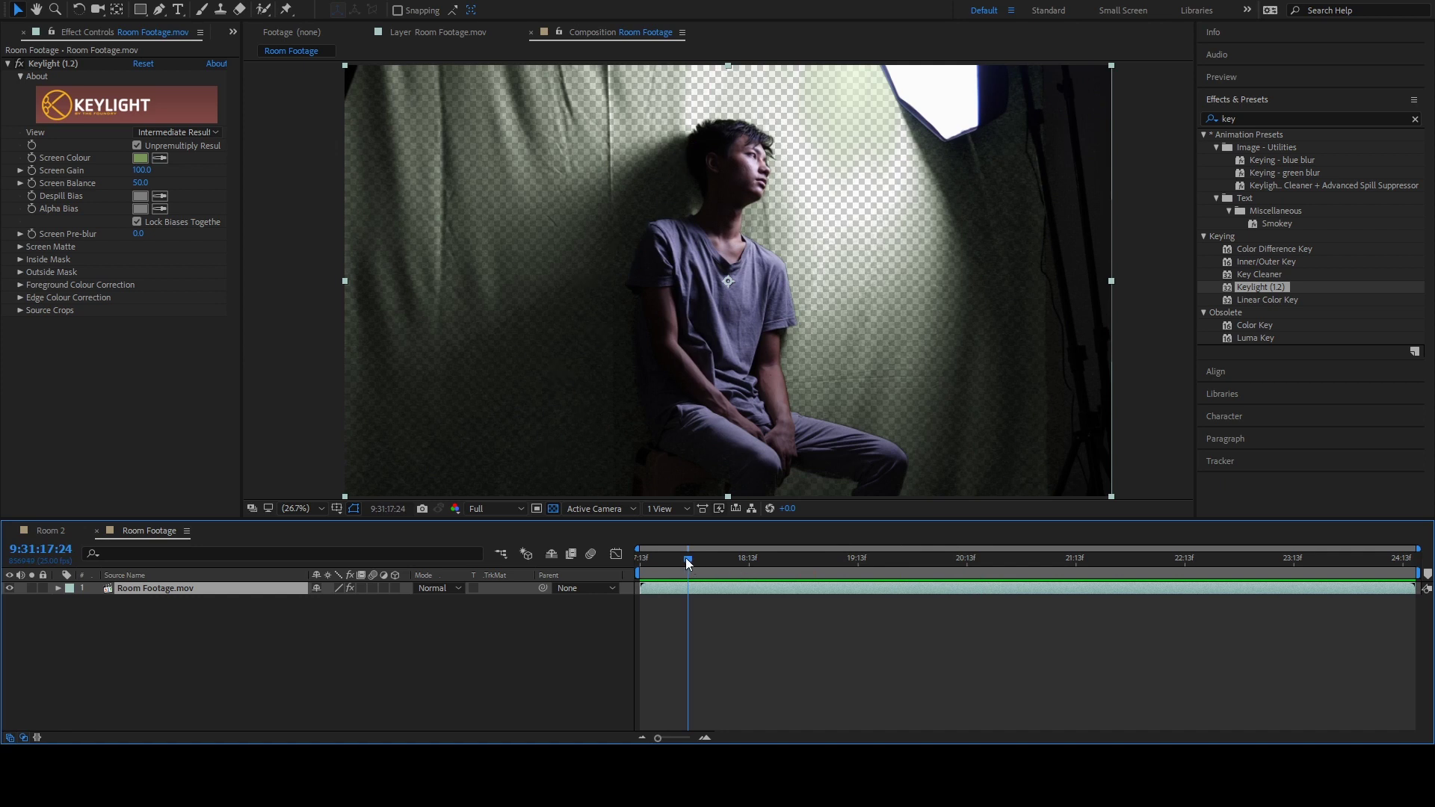
left_click_drag(685, 558, 845, 571)
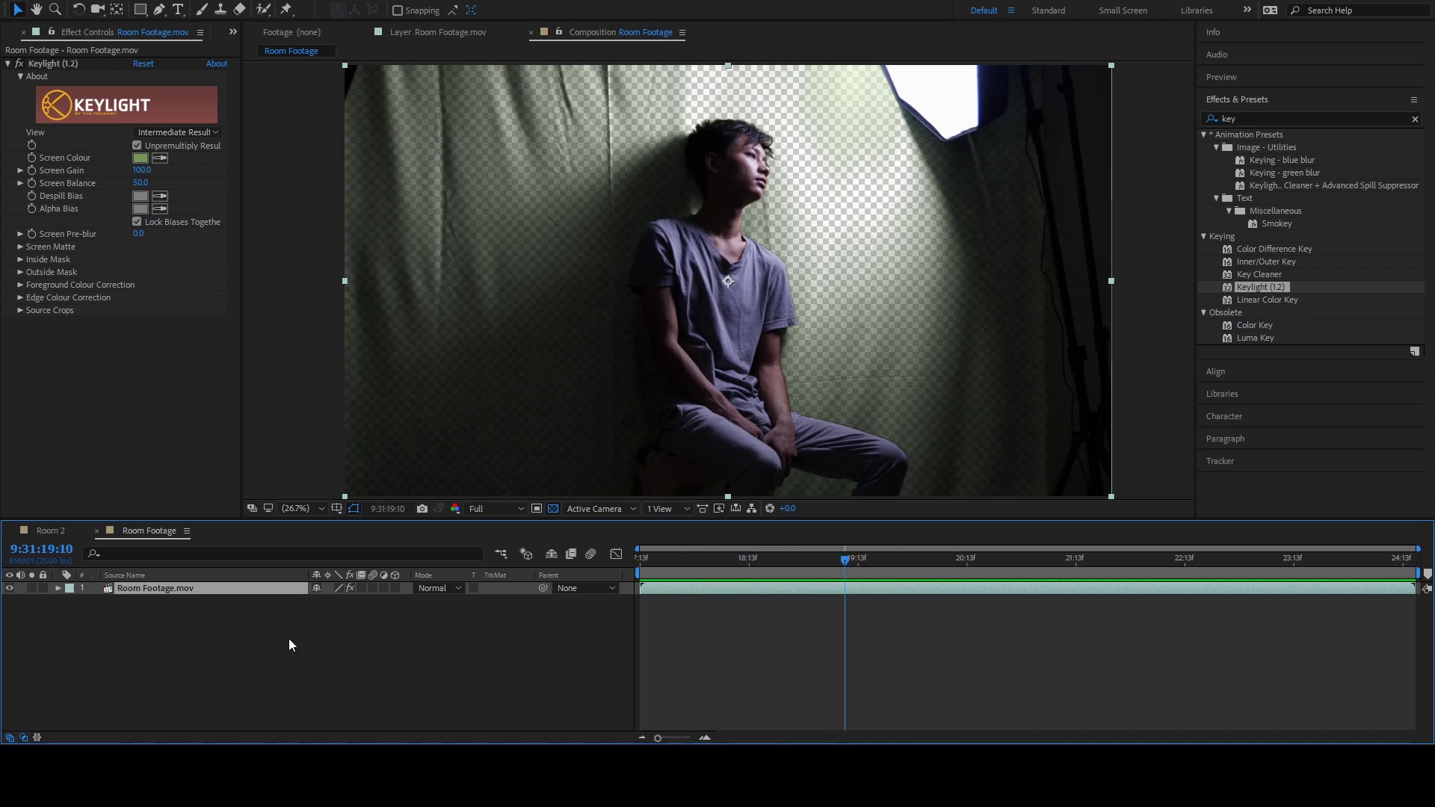
left_click(101, 377)
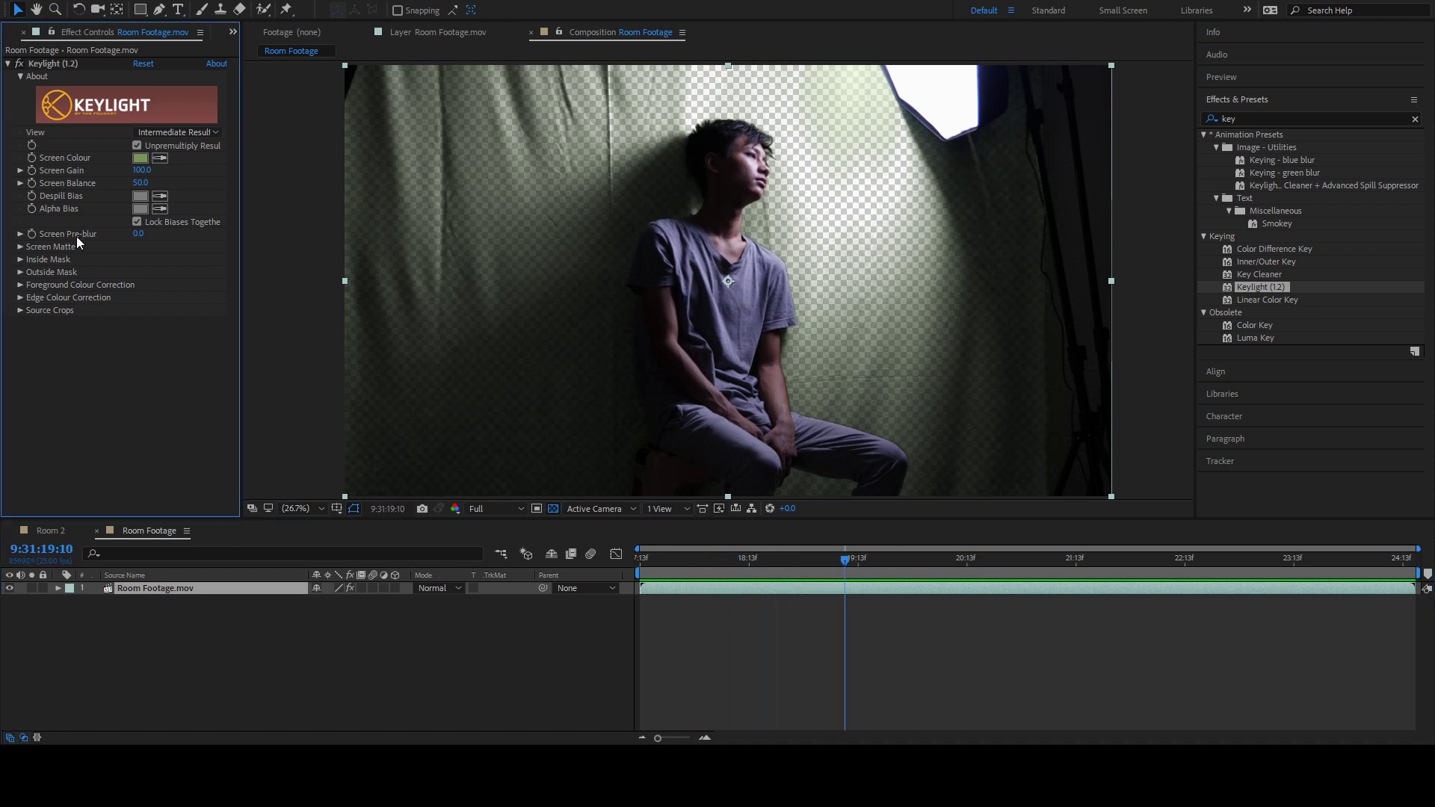
Add Room Clean.png beneath the Room Footage.mov layer and set its scale to 305%.
scroll(89, 35, "up", 2)
left_click(29, 35)
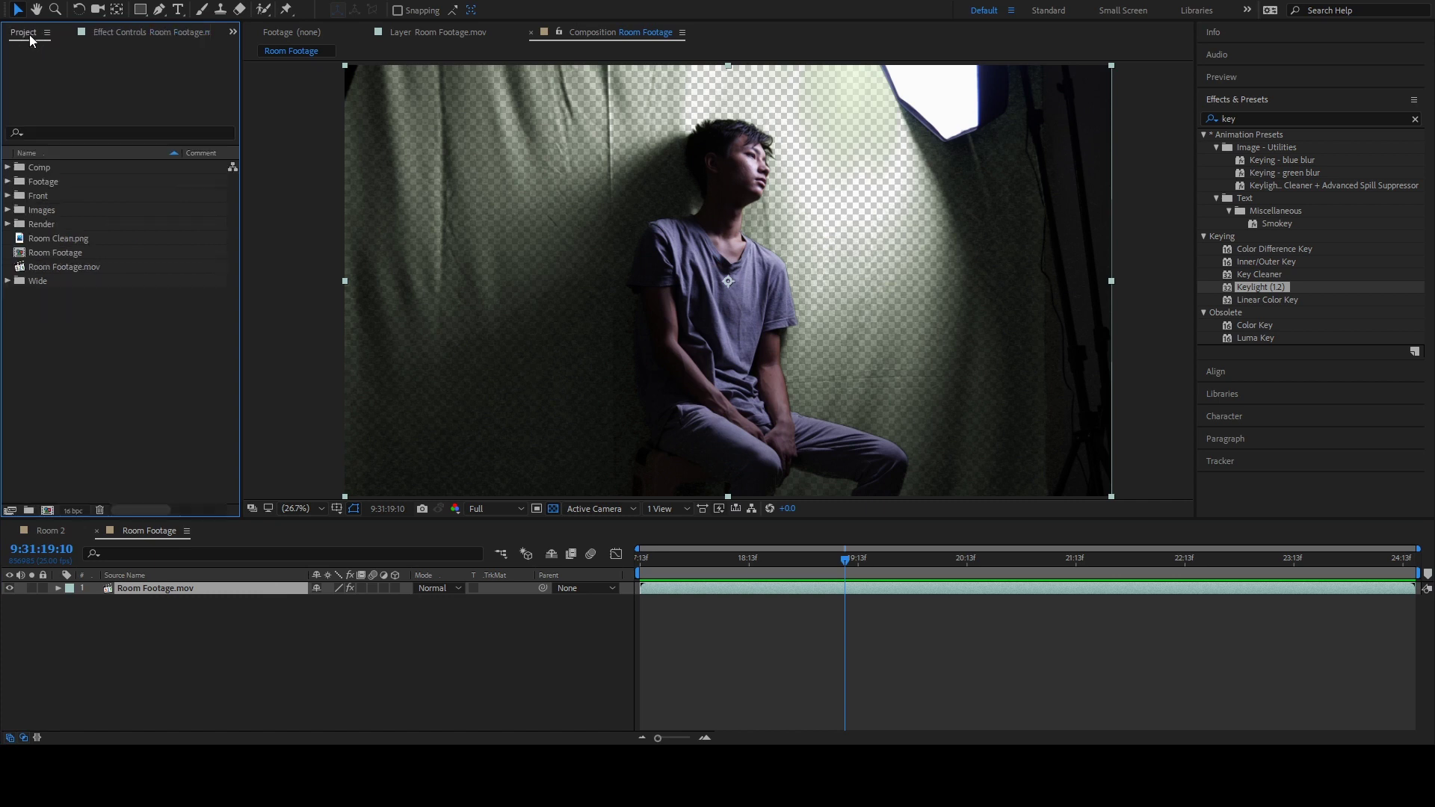
left_click(53, 240)
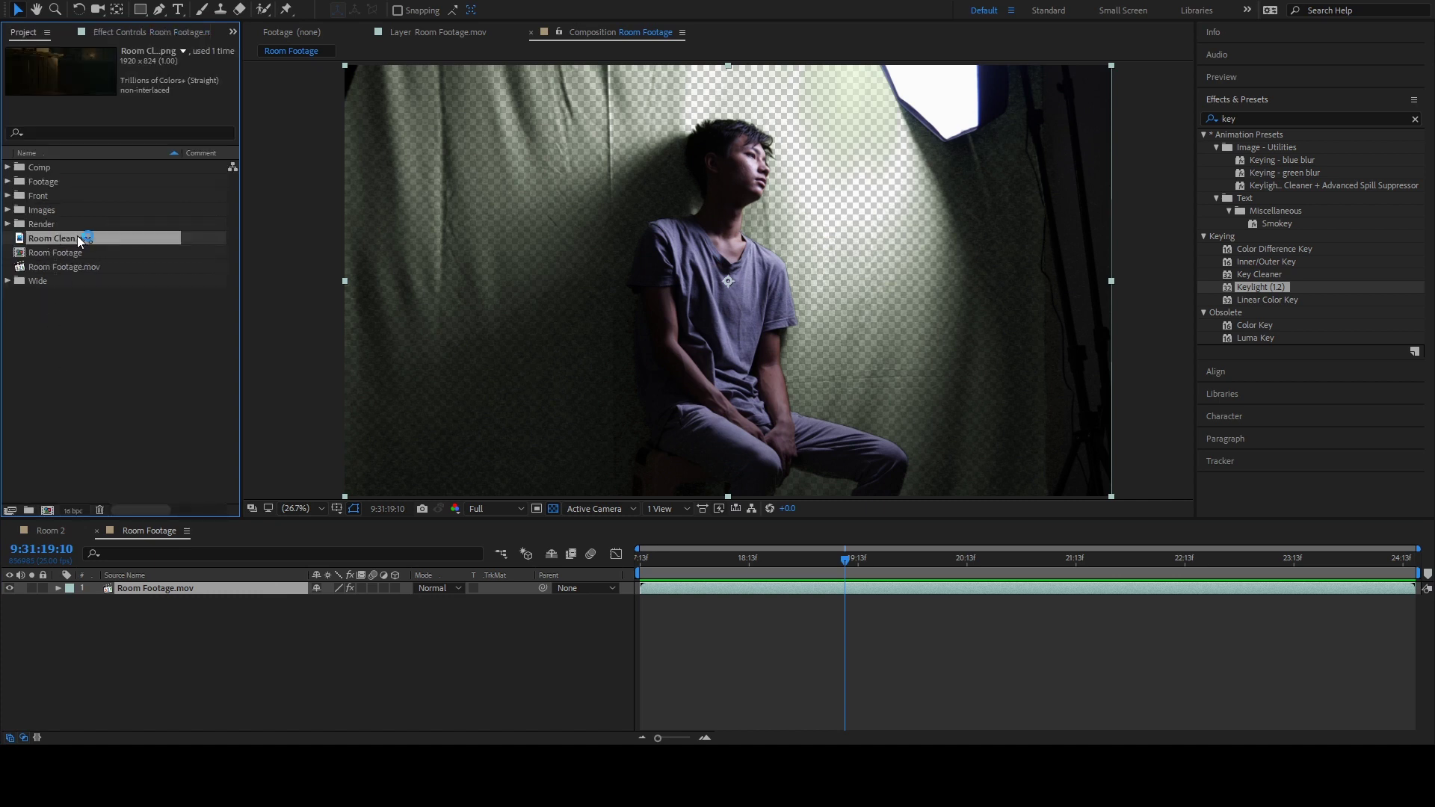
left_click_drag(78, 235, 172, 658)
key("s")
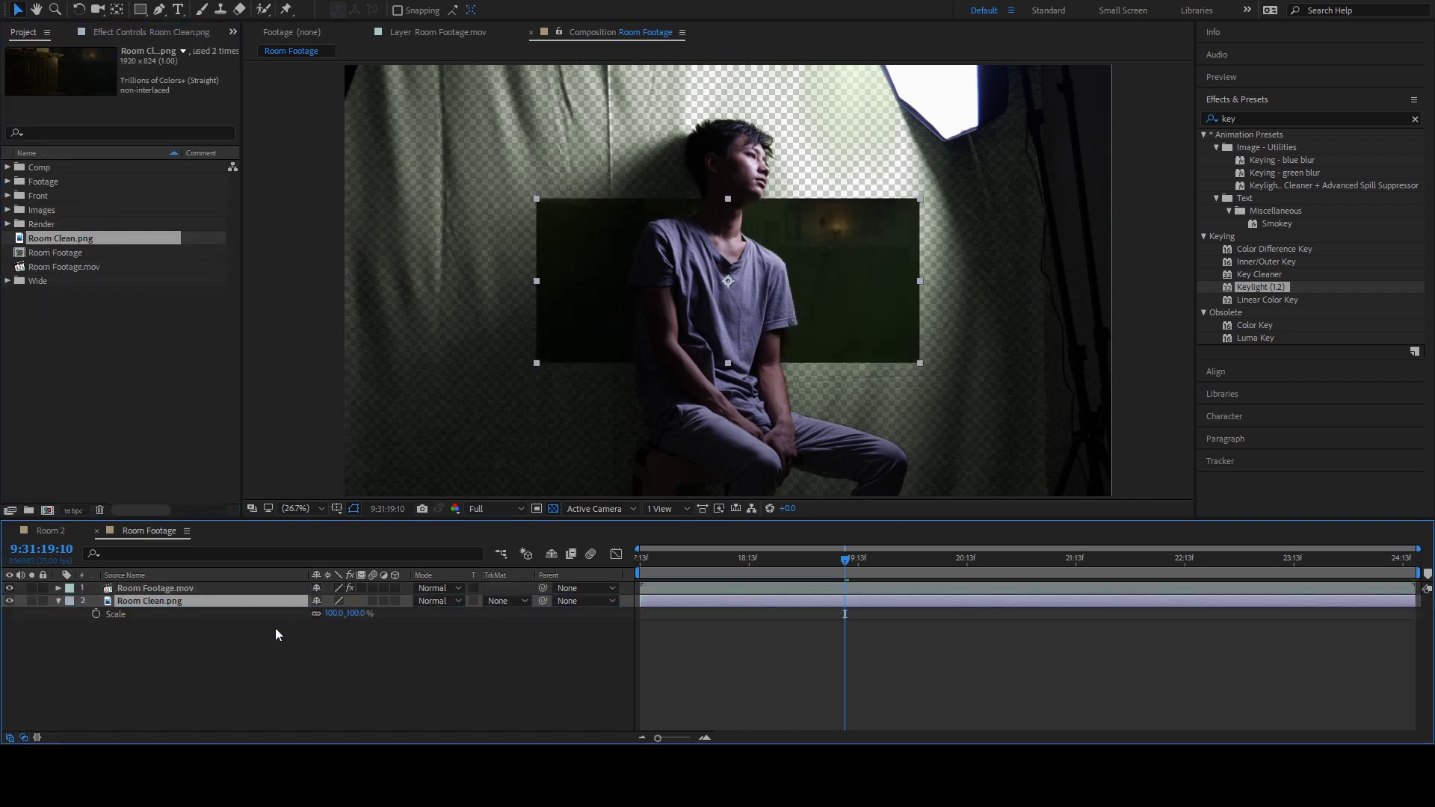
left_click(359, 613)
type("205")
key("Return")
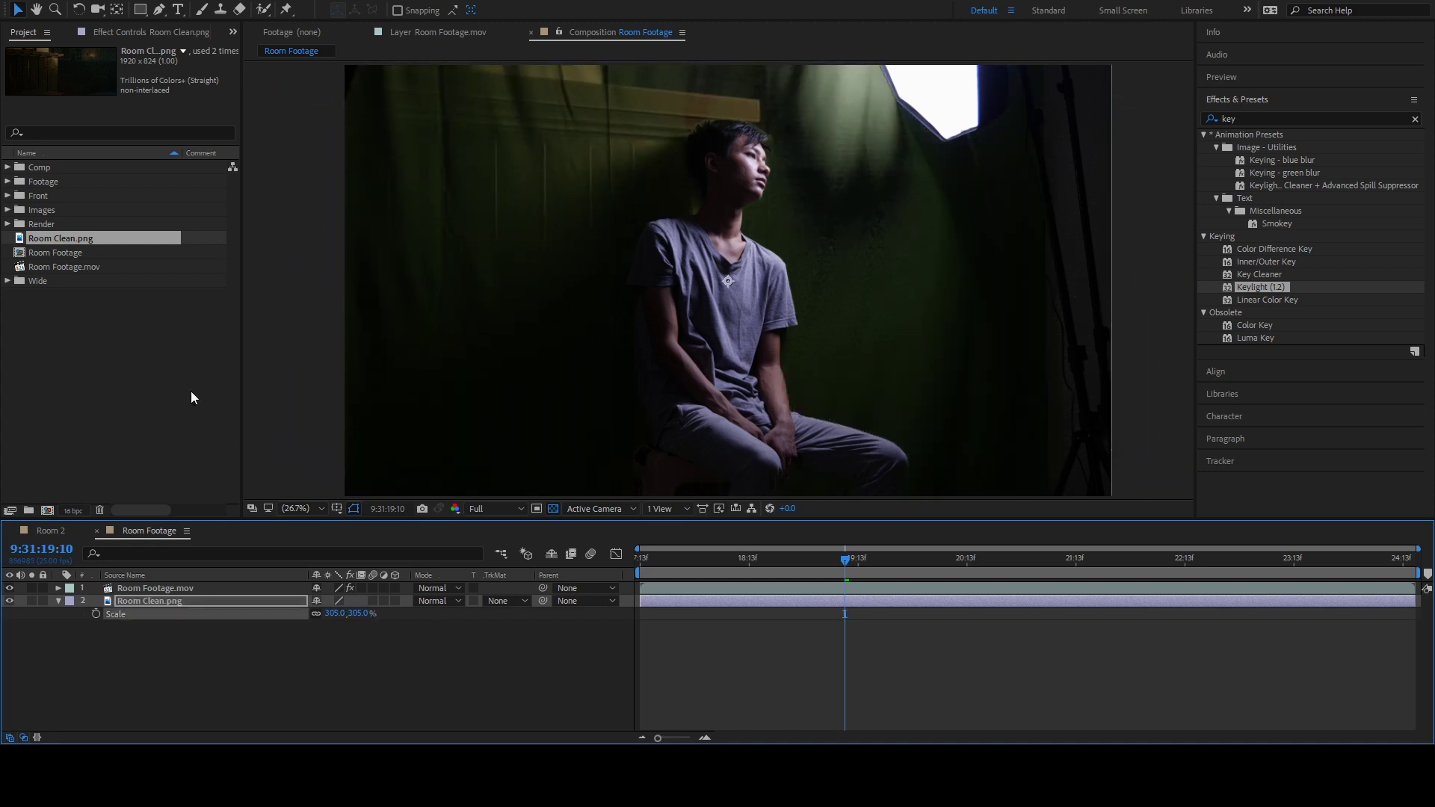
Apply Advanced Spill Suppressor to the Room Footage.mov layer and preview the composite.
key("F3")
left_click(133, 588)
key("F3")
left_click(1245, 119)
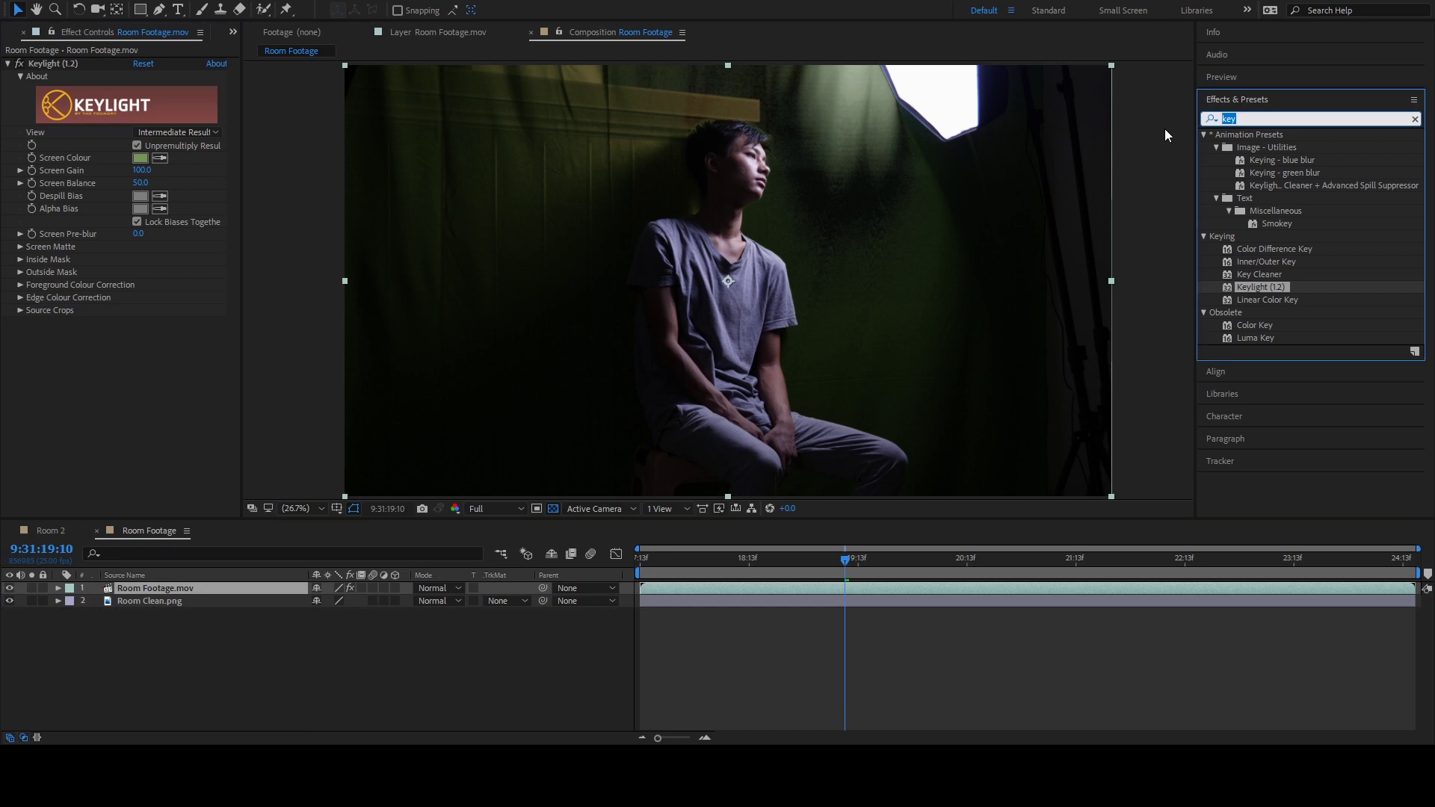
type("spill")
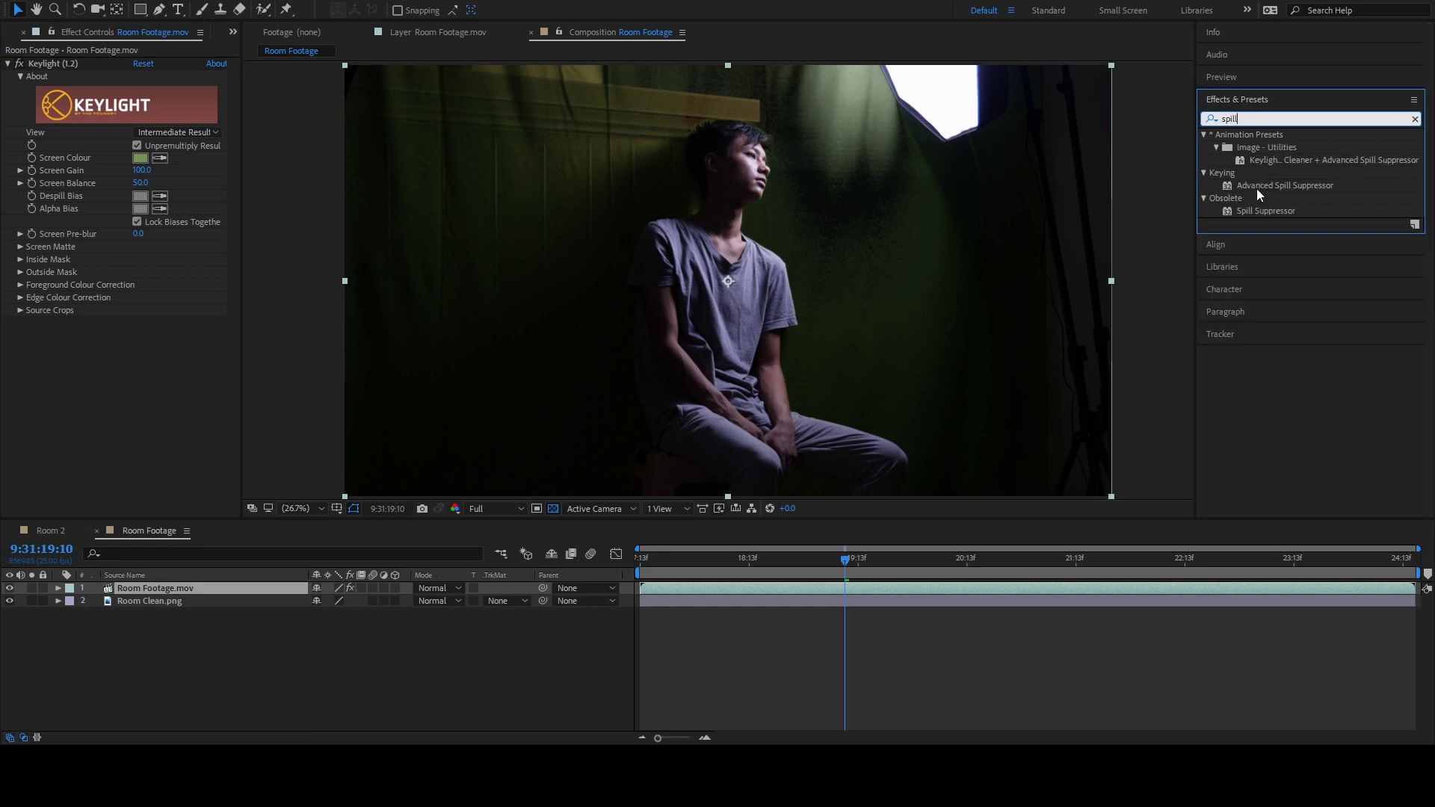
left_click_drag(1258, 189, 105, 452)
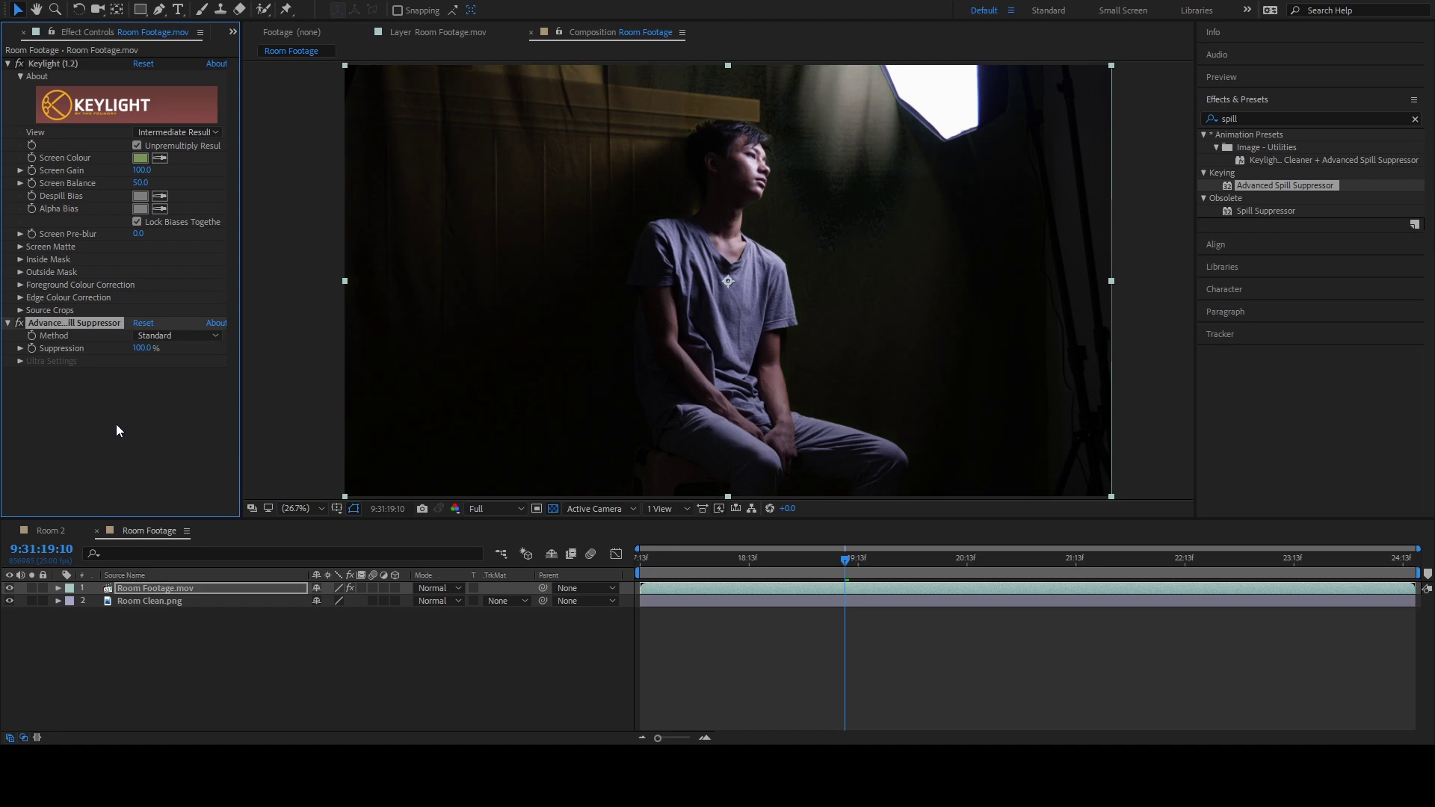
left_click(685, 624)
key("space")
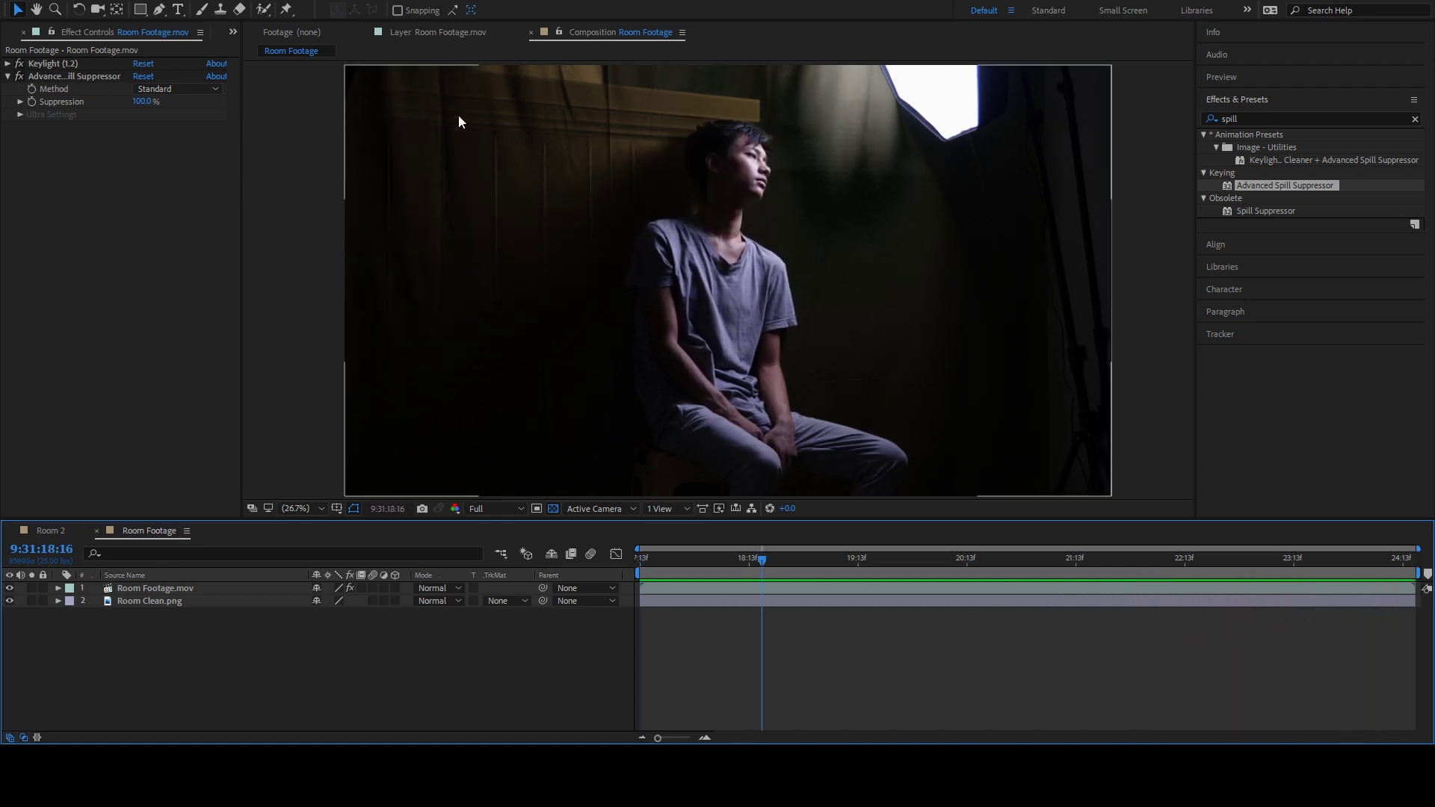
Hide the Room Clean.png layer and set Clip Black to 30 in Keylight's Screen Matte settings.
left_click(9, 601)
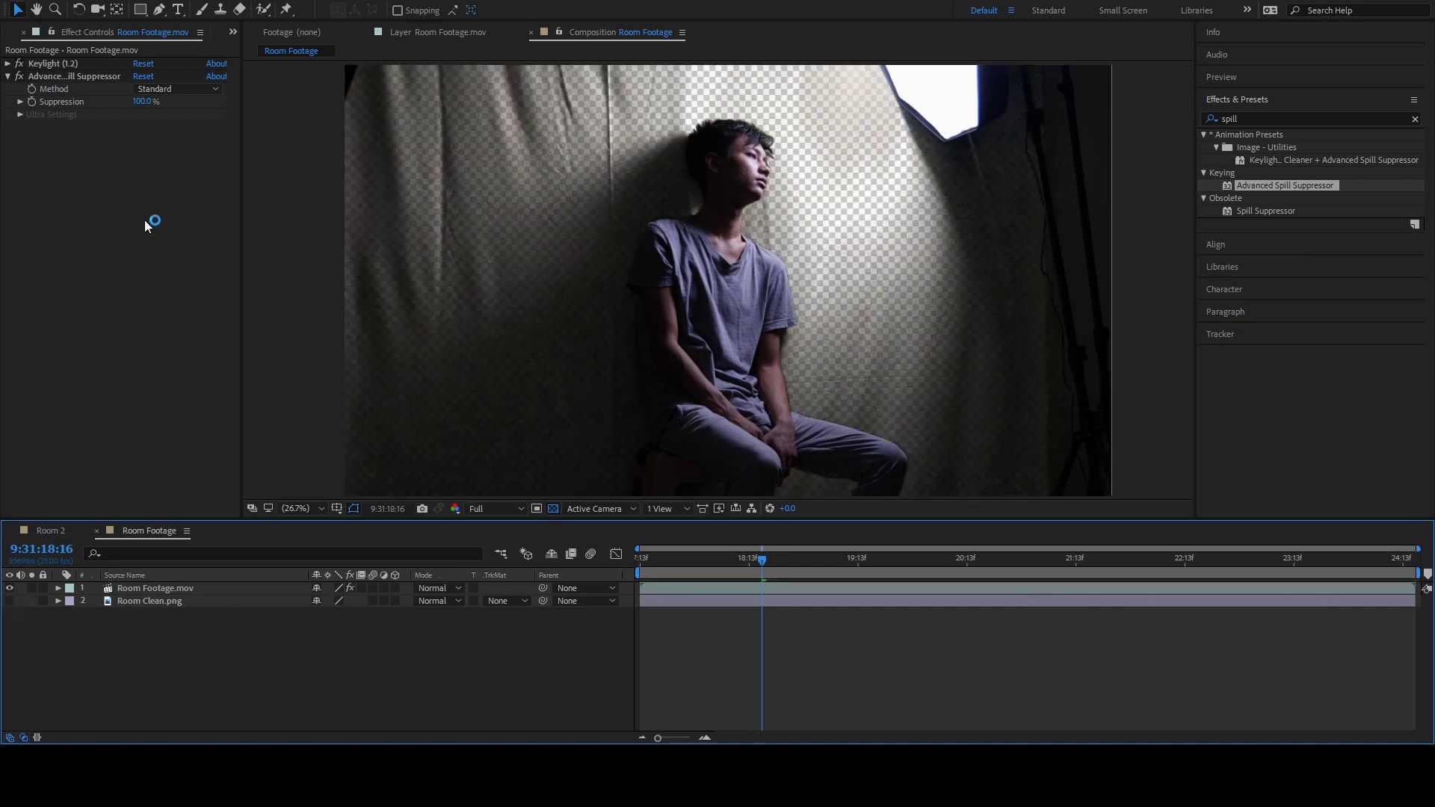
left_click(9, 77)
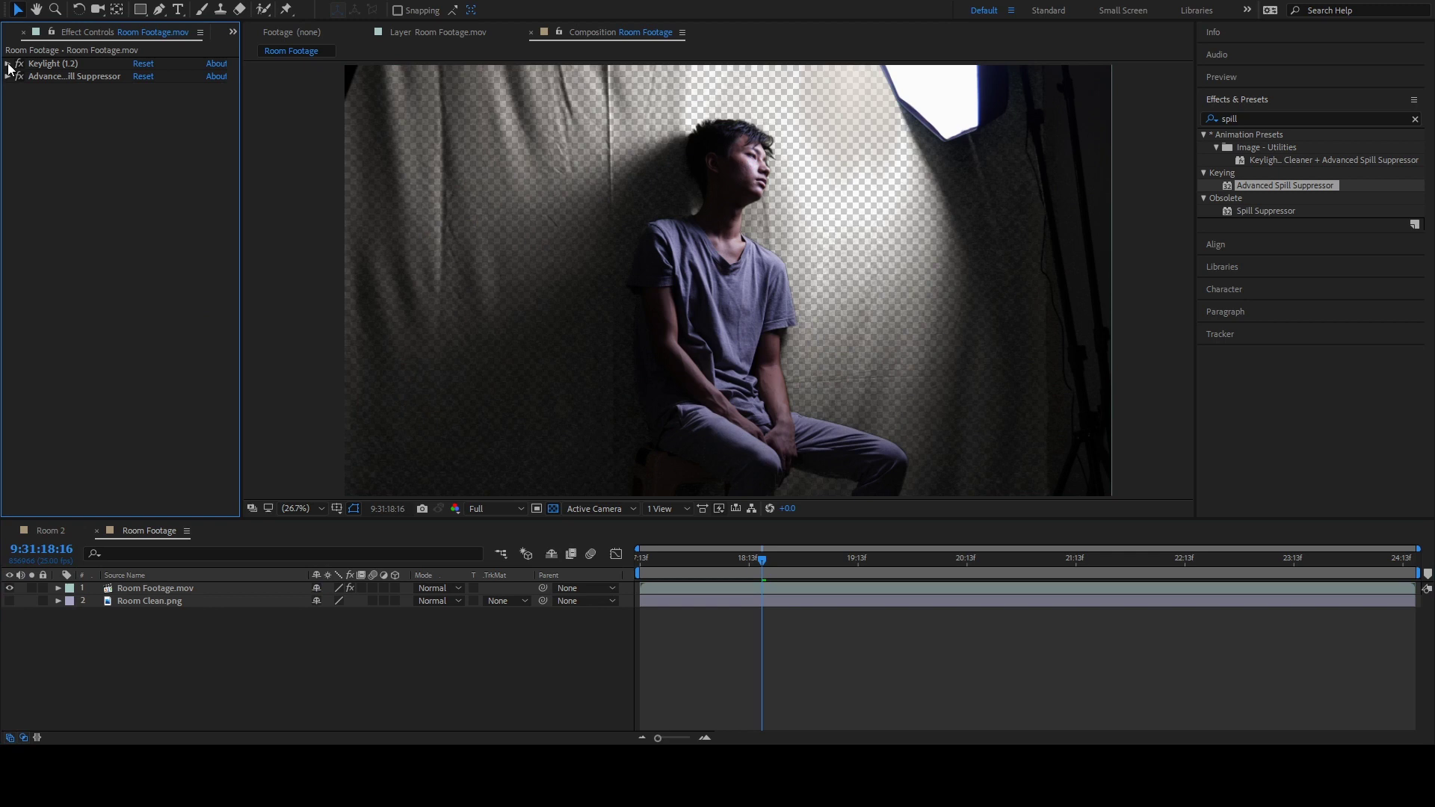
left_click(9, 64)
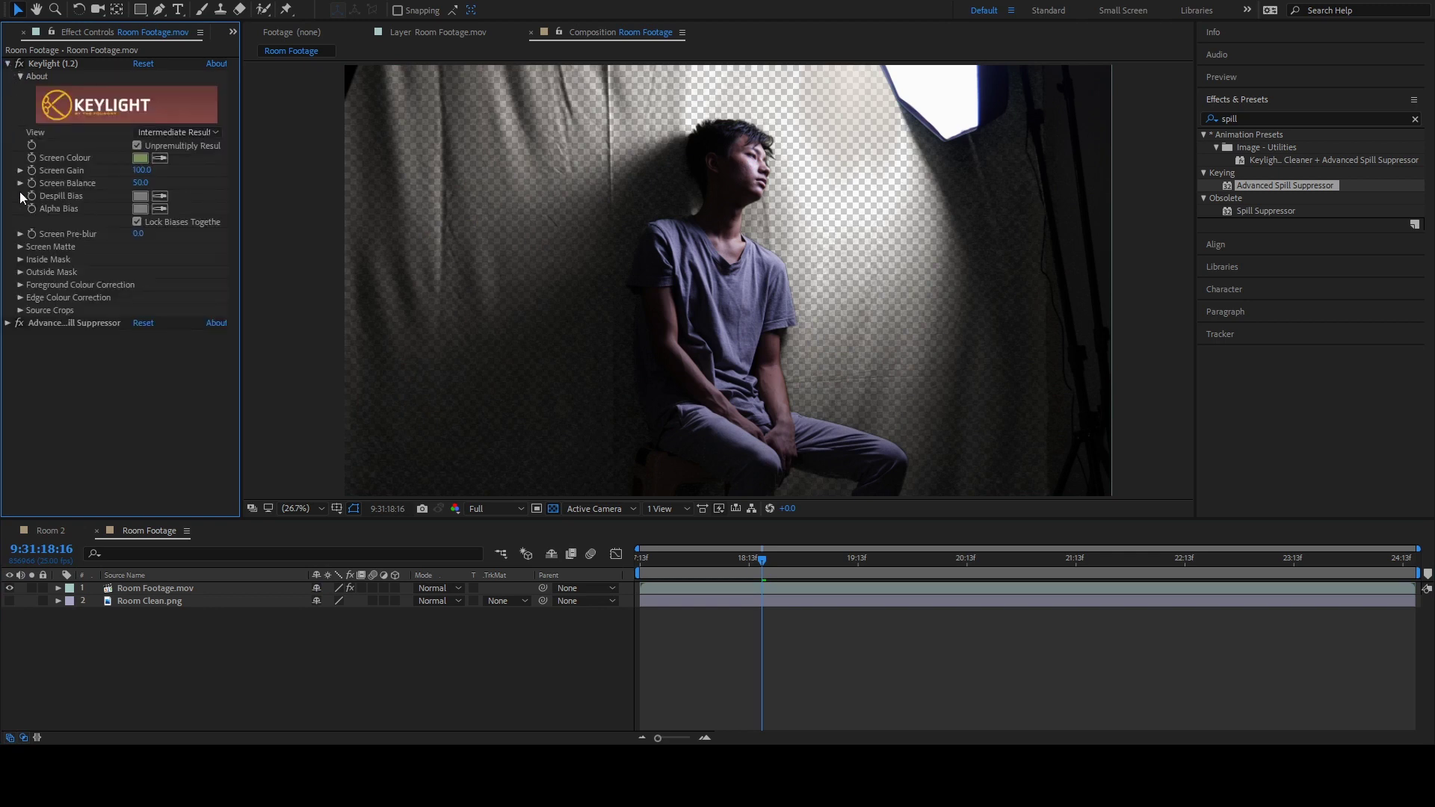
left_click(20, 247)
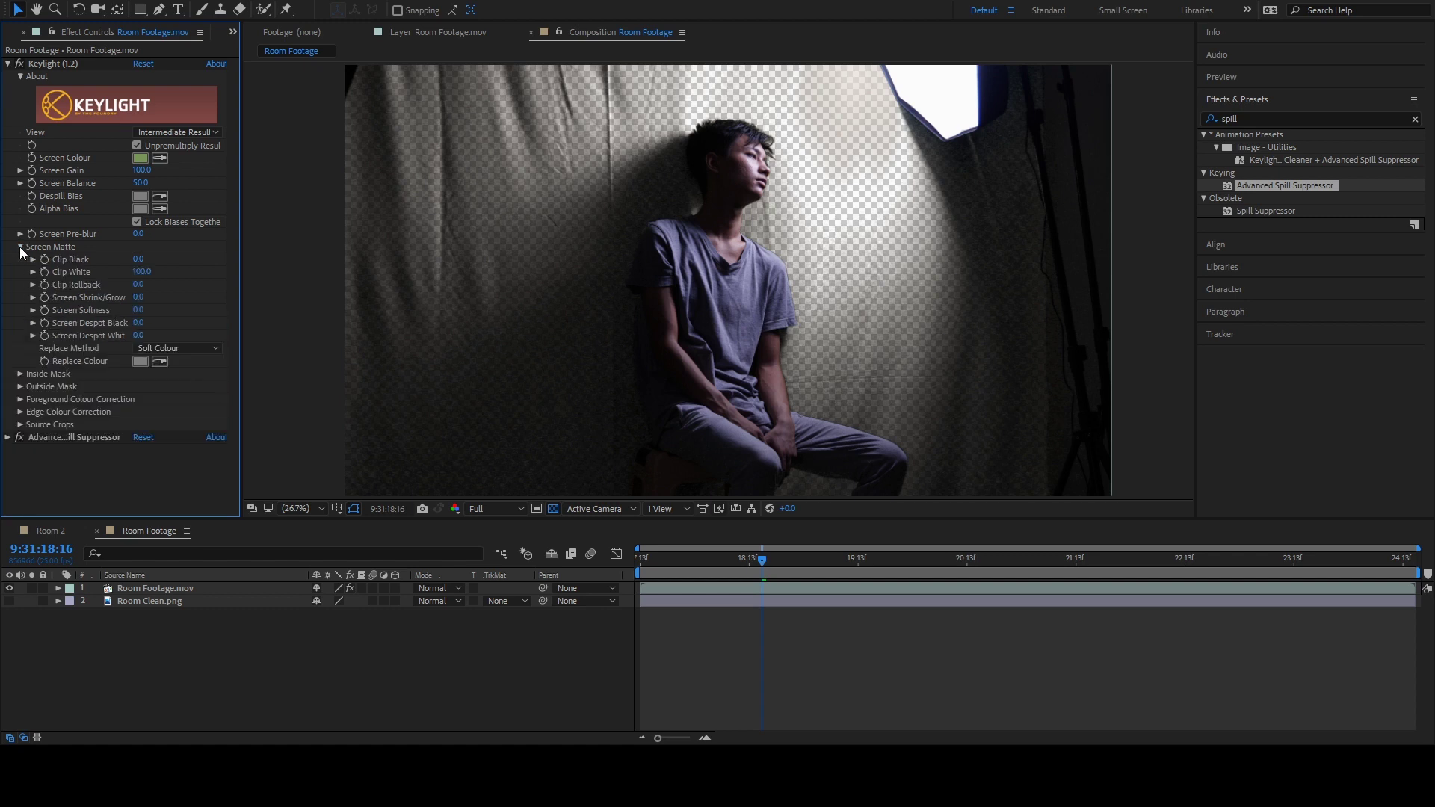
left_click(138, 260)
type("30")
key("Return")
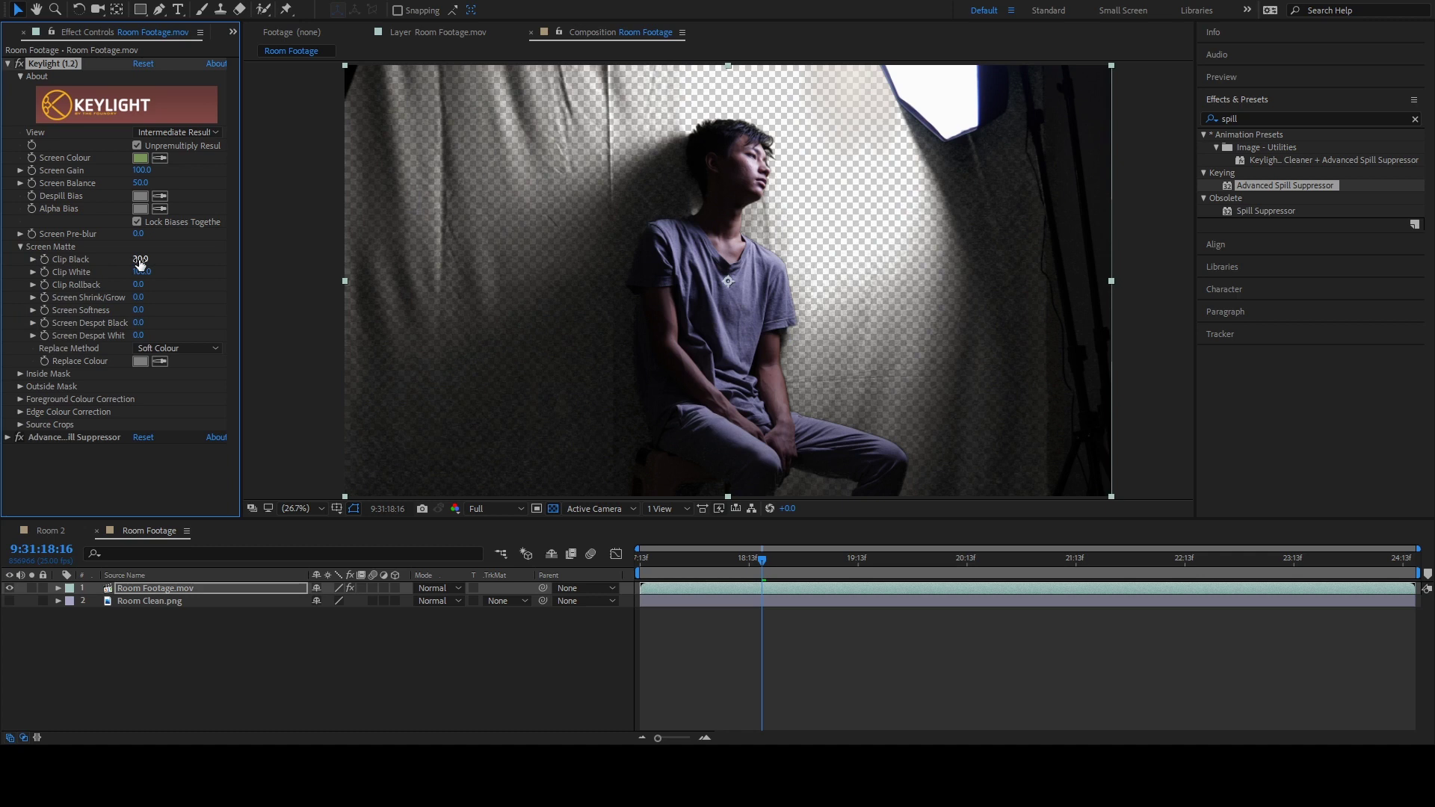
left_click(140, 261)
type("30")
key("Return")
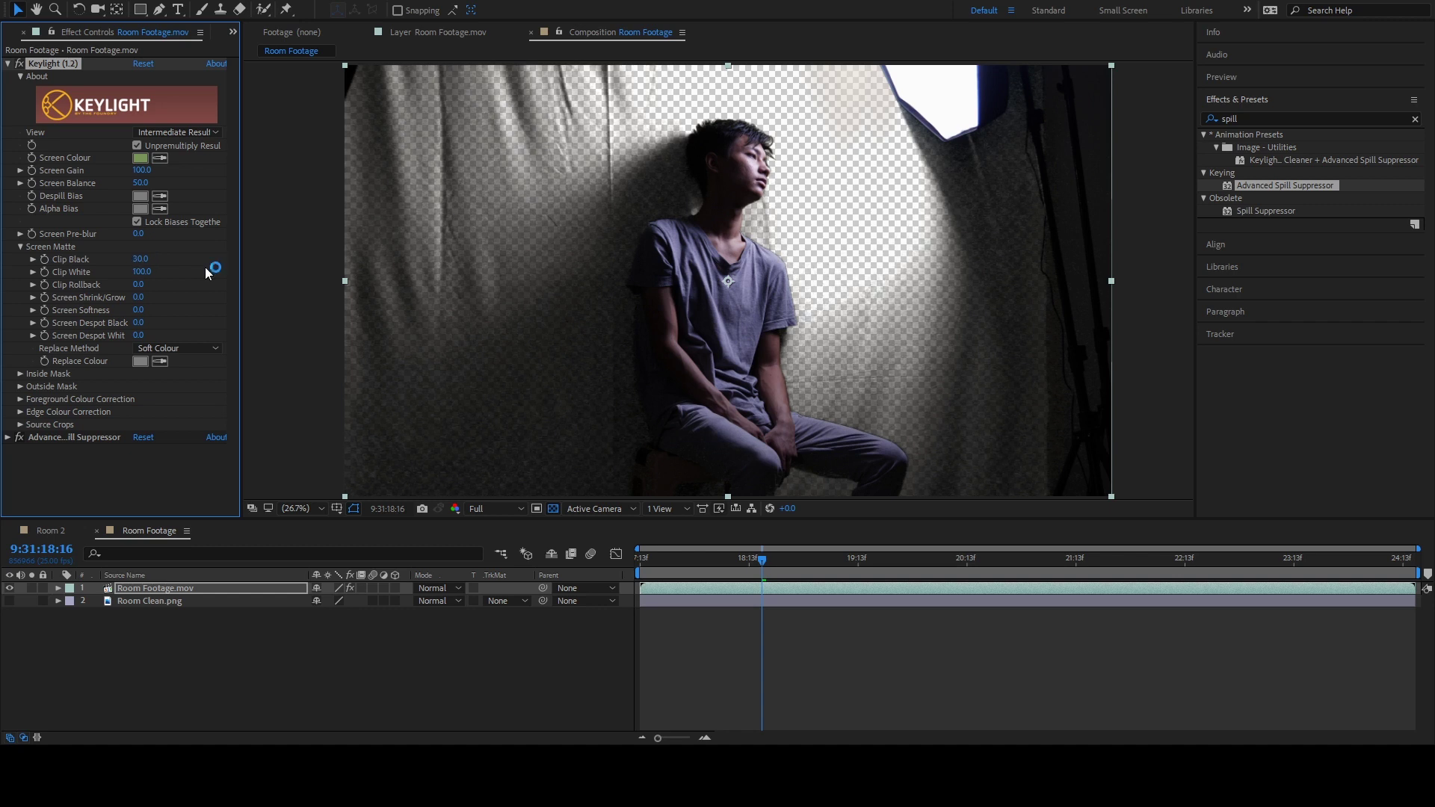
Set Clip White to 90 in Keylight's Screen Matte settings.
left_click(141, 272)
type("80")
key("Return")
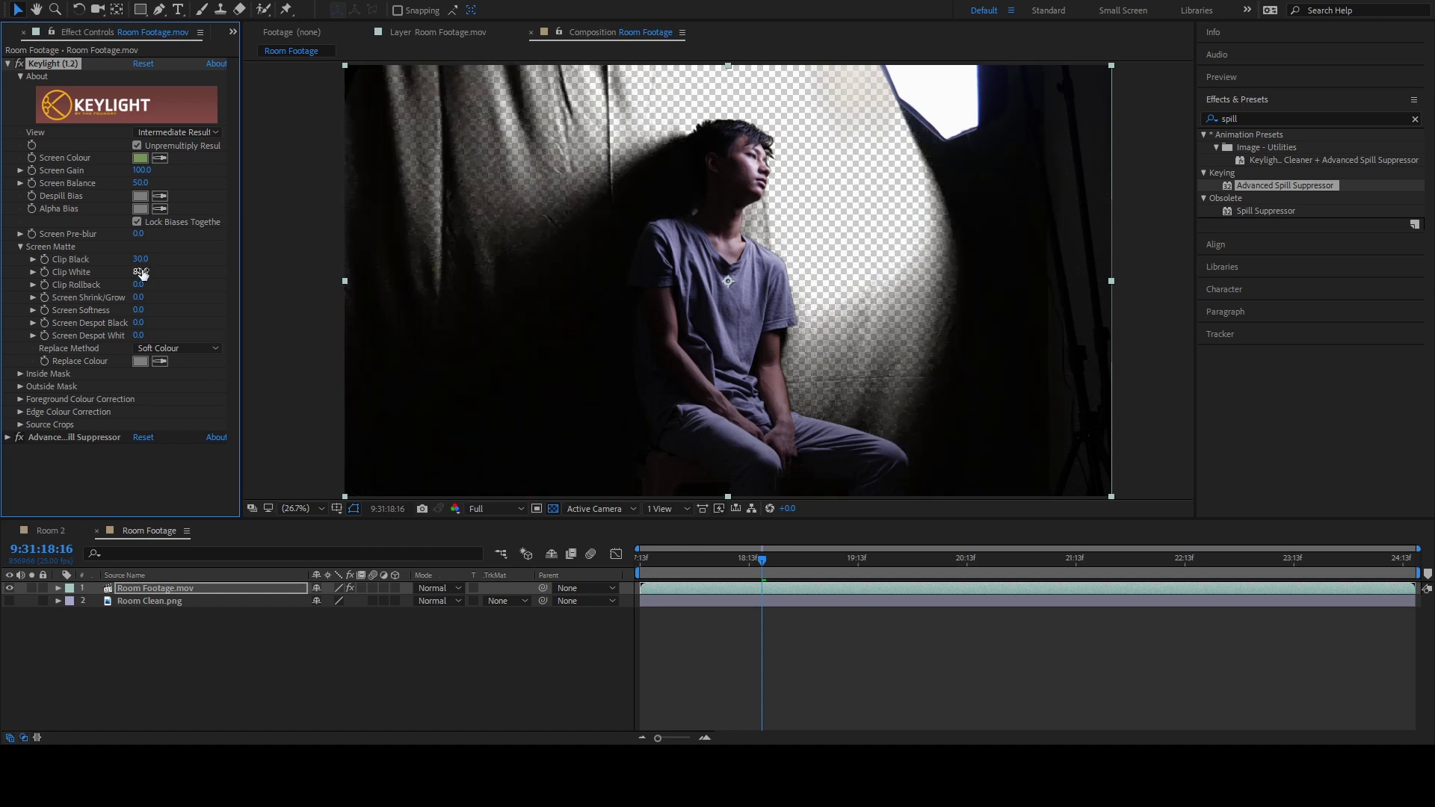
left_click(139, 272)
key("Return")
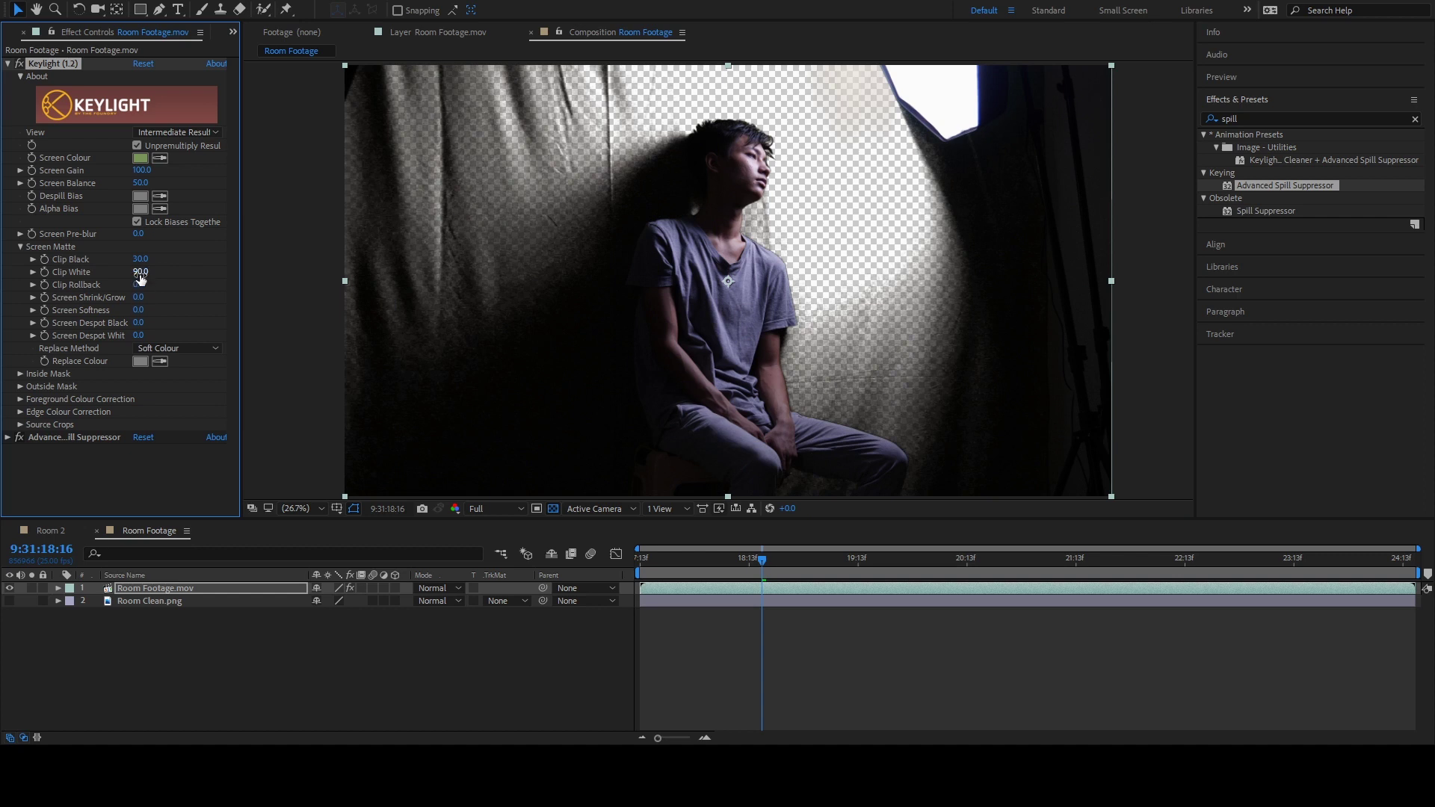
Try a different Clip White value in Keylight's Screen Matte settings and return it to 90.
left_click(140, 272)
key("Return")
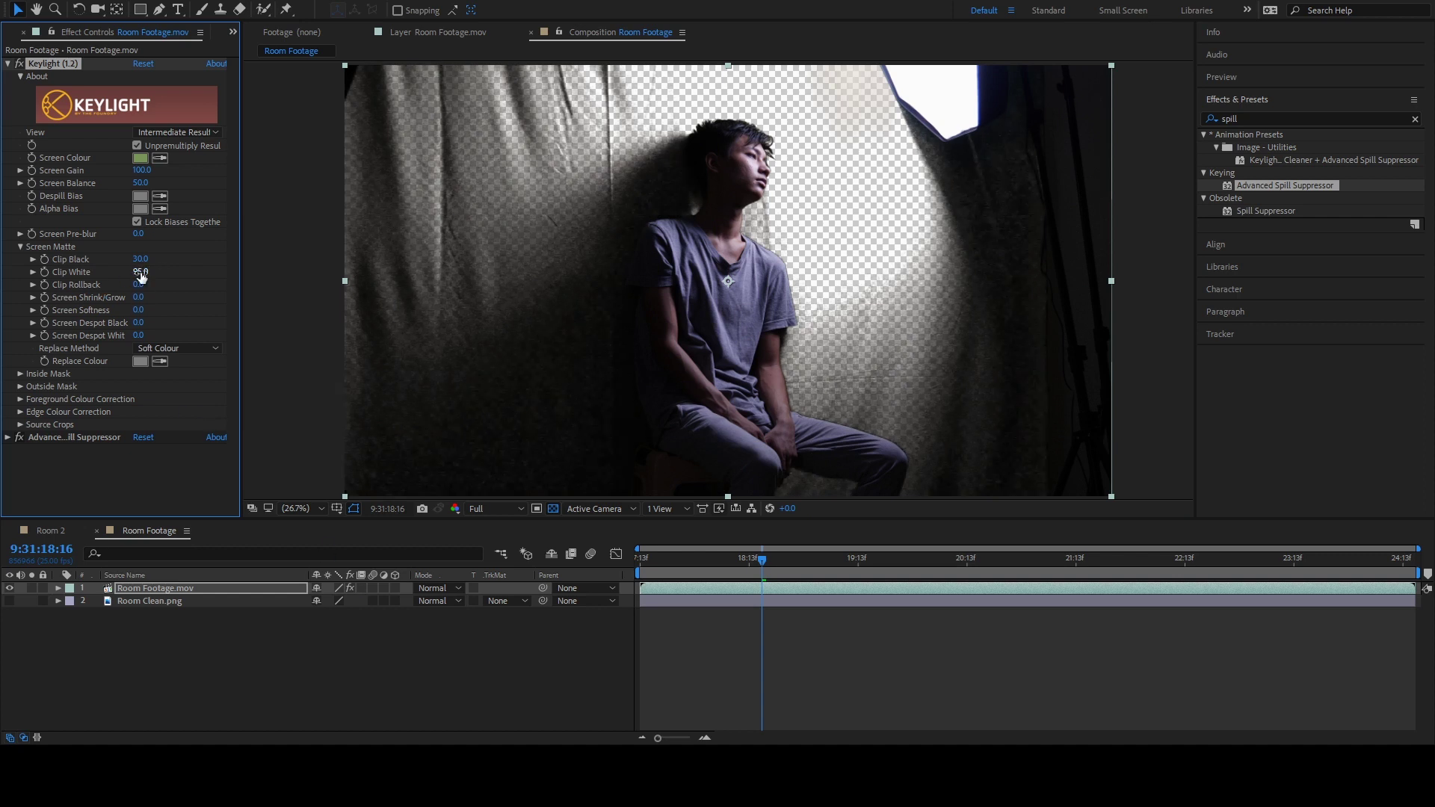
left_click(141, 273)
key("Return")
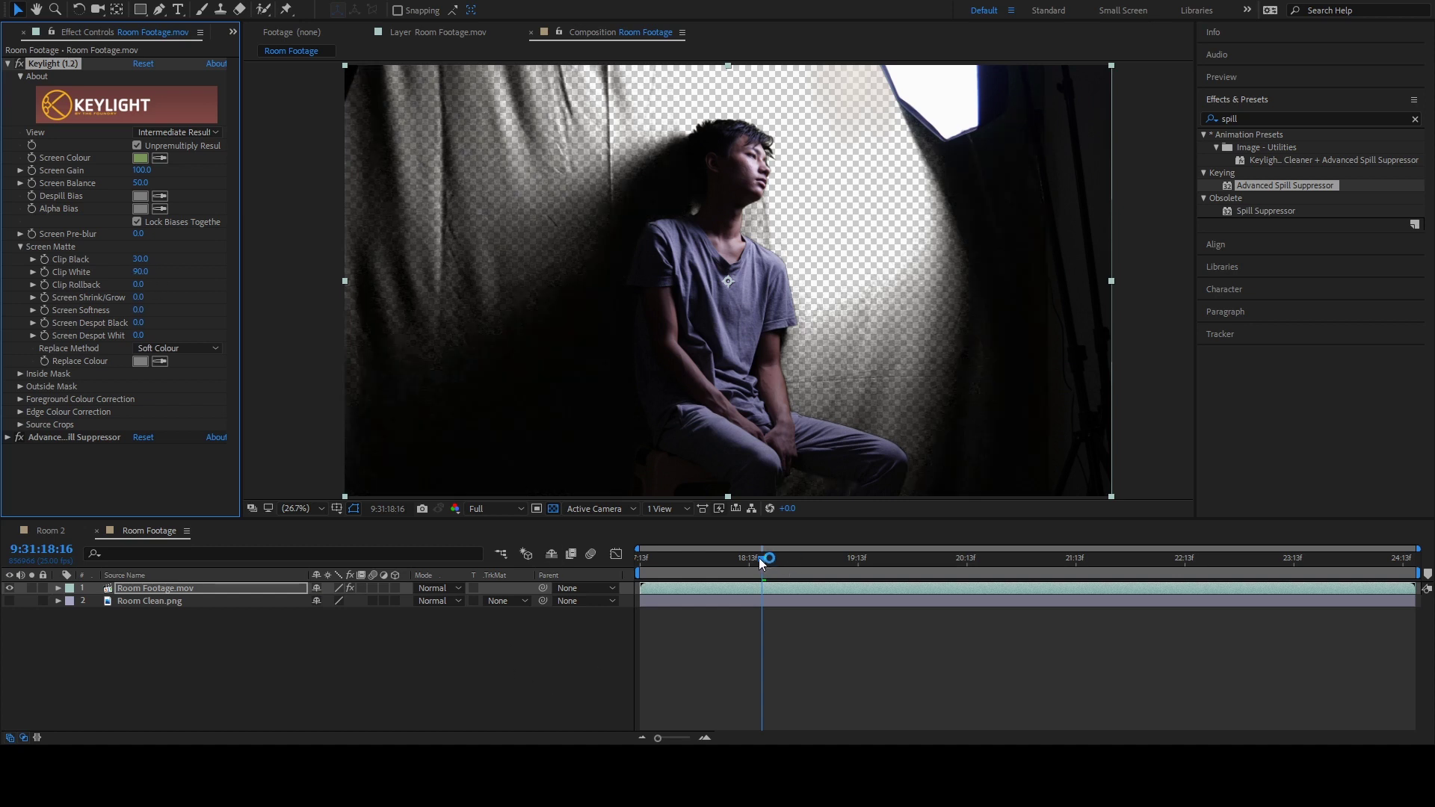
Play the keyed footage from the beginning, show the Room Clean.png layer and scrub through the composite.
left_click_drag(760, 558, 625, 572)
key("space")
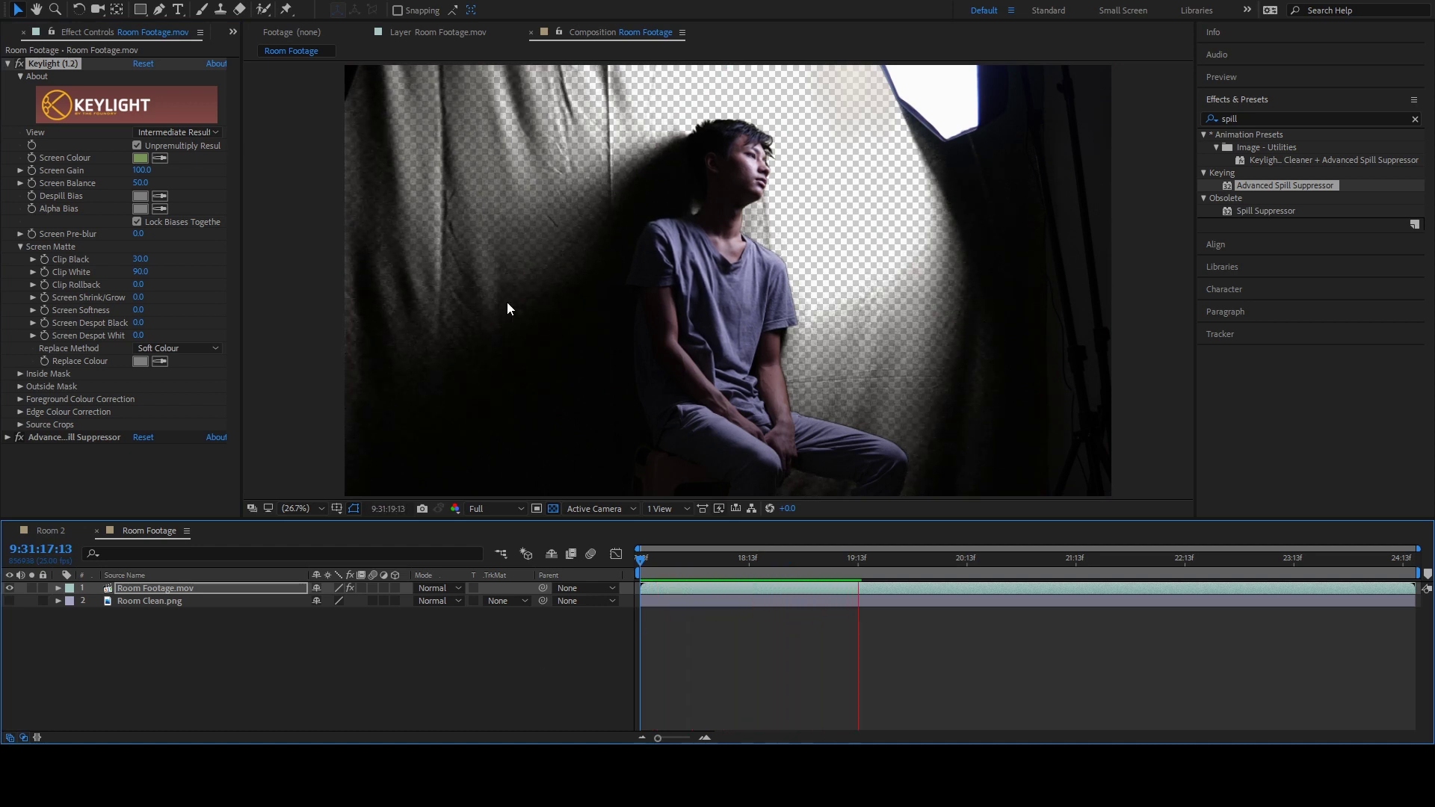
key("space")
left_click(9, 601)
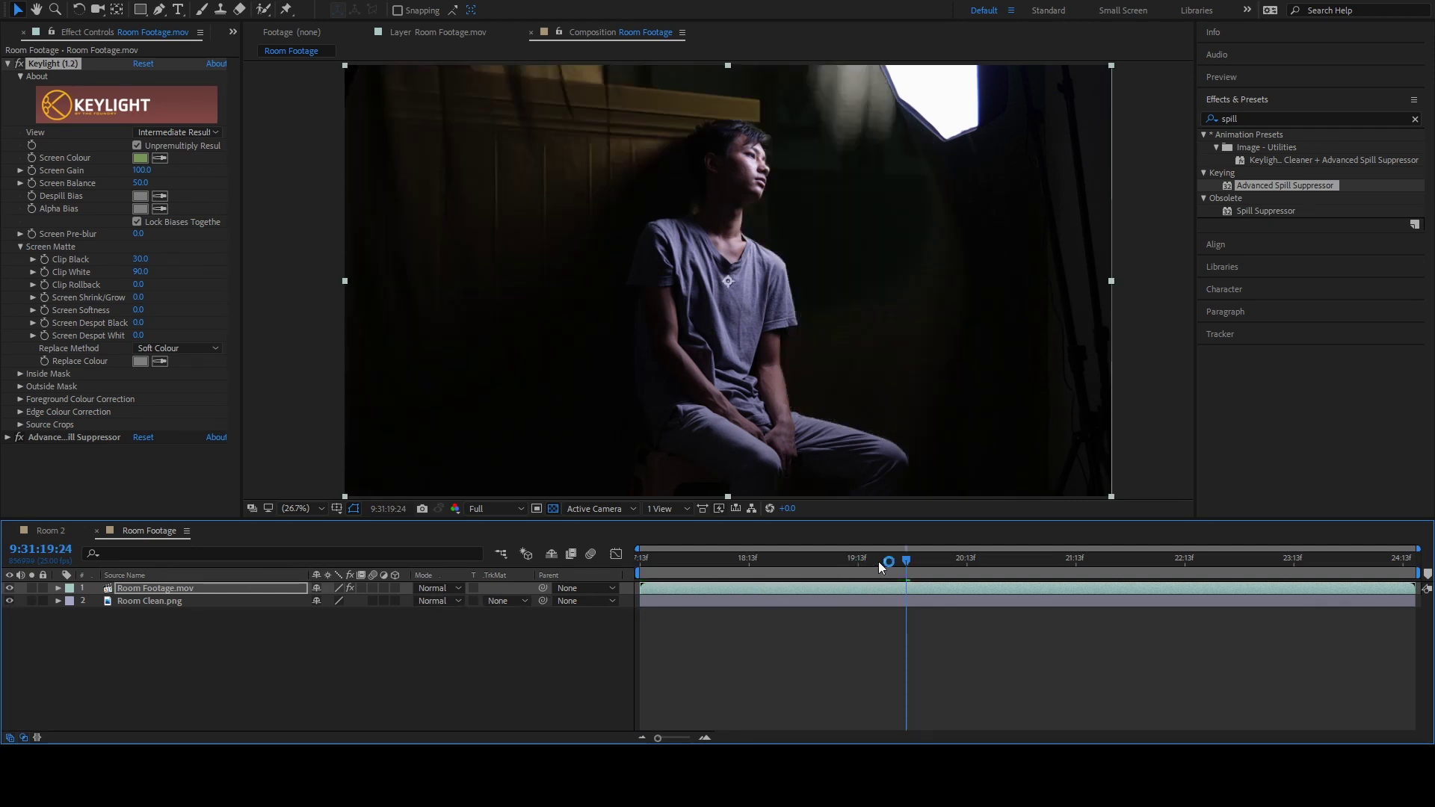
left_click_drag(904, 559, 679, 561)
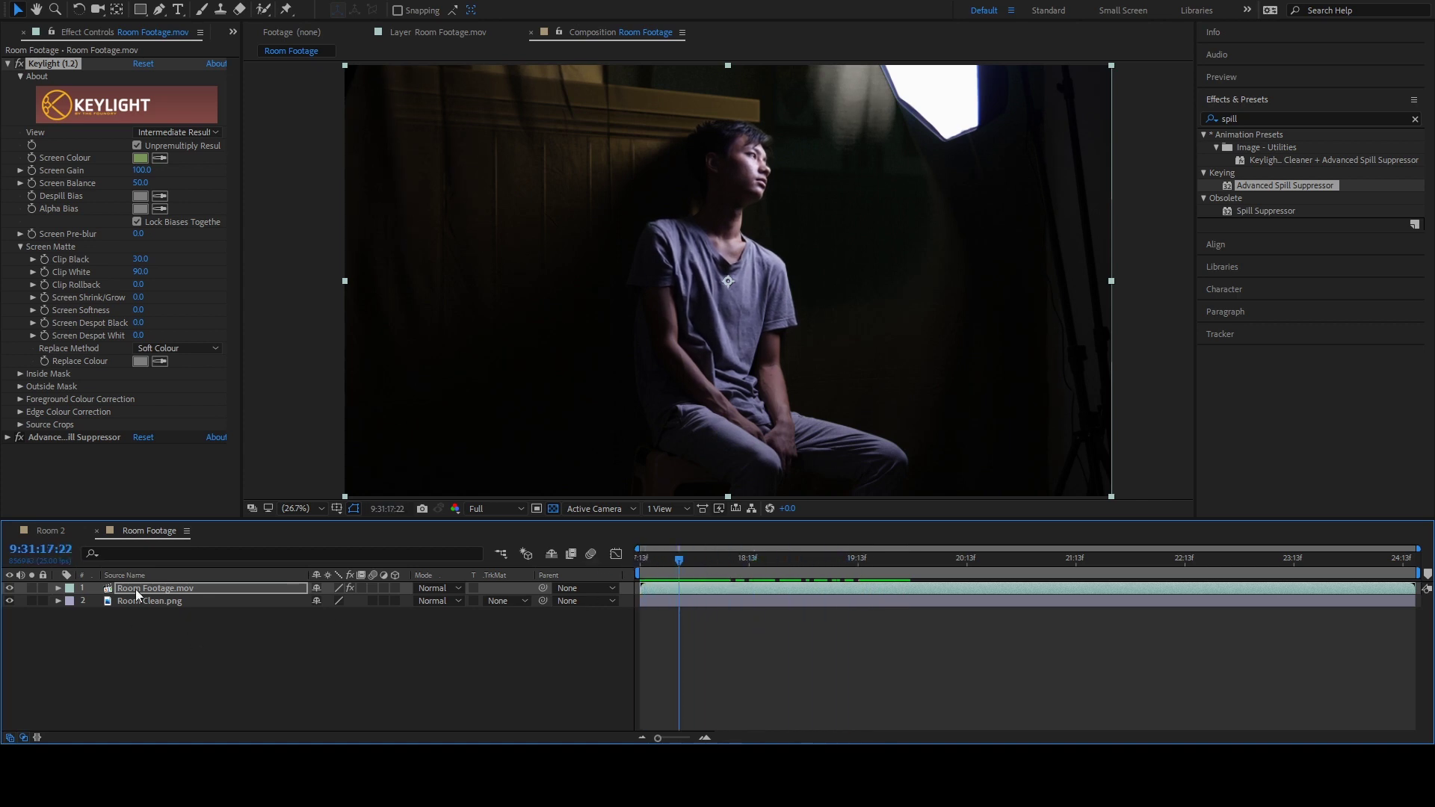
Hide Room Clean.png and draw a closed curved mask on Room Footage.mov around the studio light and the area beside the man.
left_click(10, 601)
left_click(553, 509)
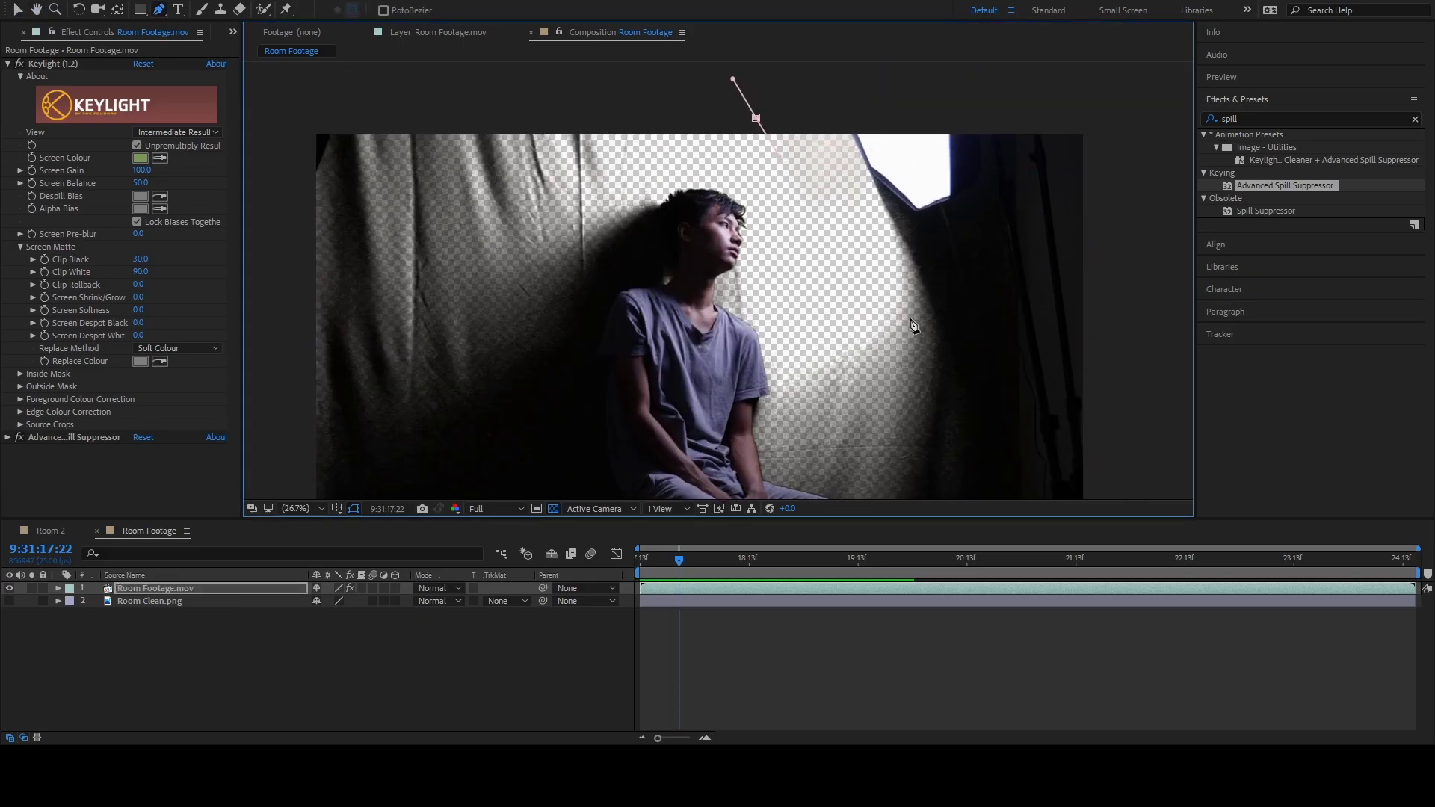
left_click_drag(810, 293, 775, 134)
left_click_drag(861, 337, 1013, 446)
left_click(1093, 433)
left_click_drag(1093, 224, 869, 440)
left_click(1041, 184)
scroll(1040, 184, "up", 2)
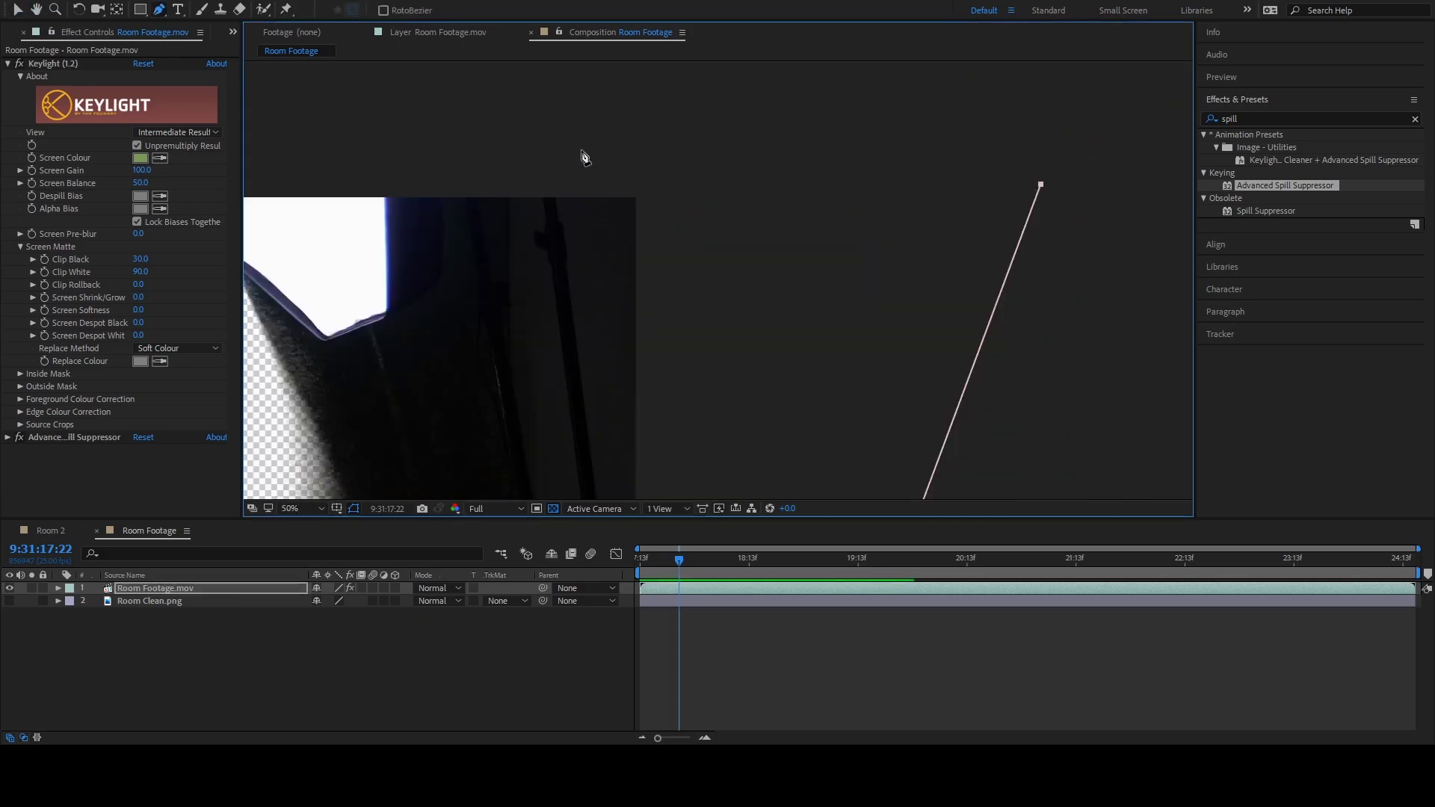
left_click_drag(585, 158, 1016, 223)
left_click(458, 231)
scroll(837, 330, "down", 2)
key("shift+slash")
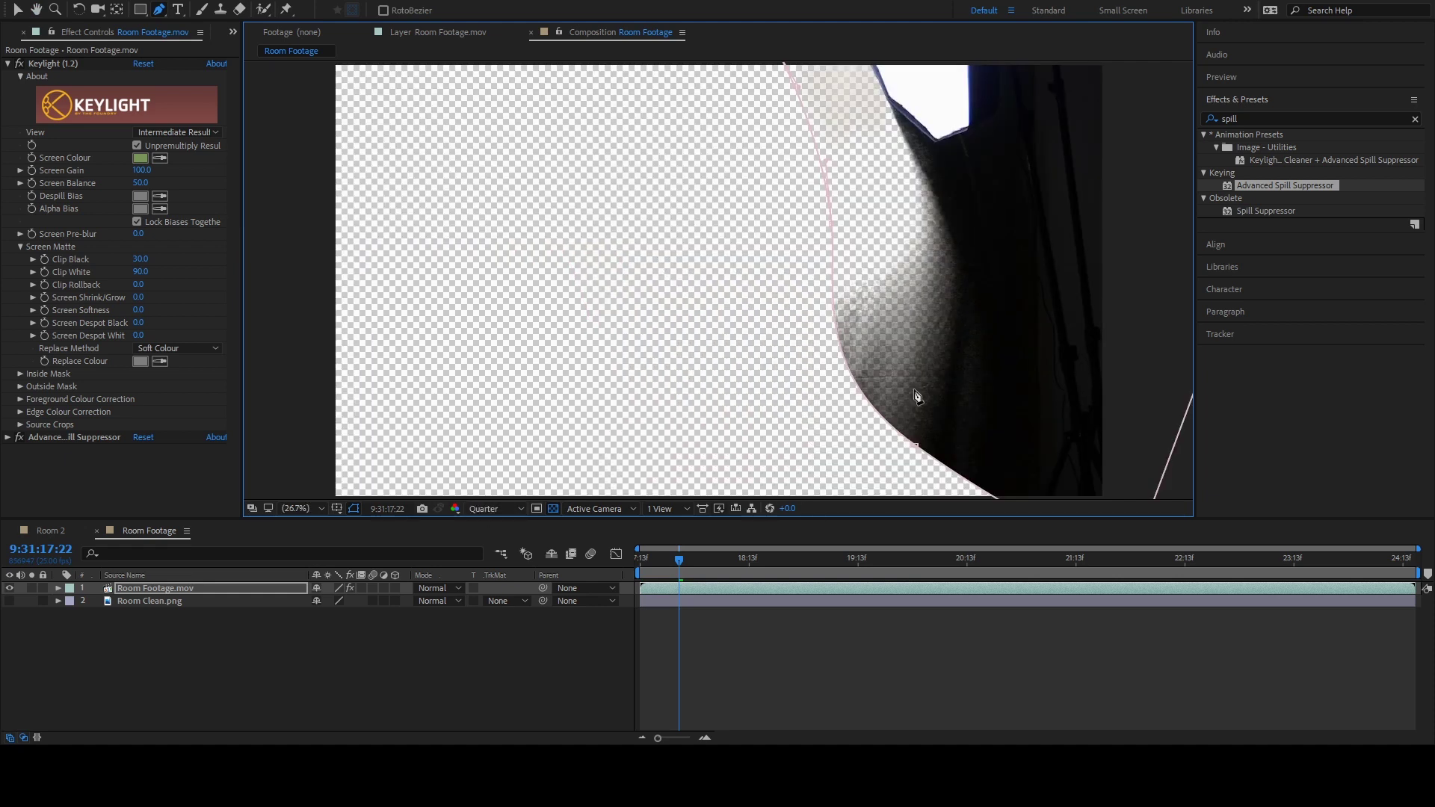
Set Mask 1 on Room Footage.mov to Subtract and its Mask Feather to 113 pixels.
scroll(915, 392, "down", 1)
left_click(291, 588)
key("m")
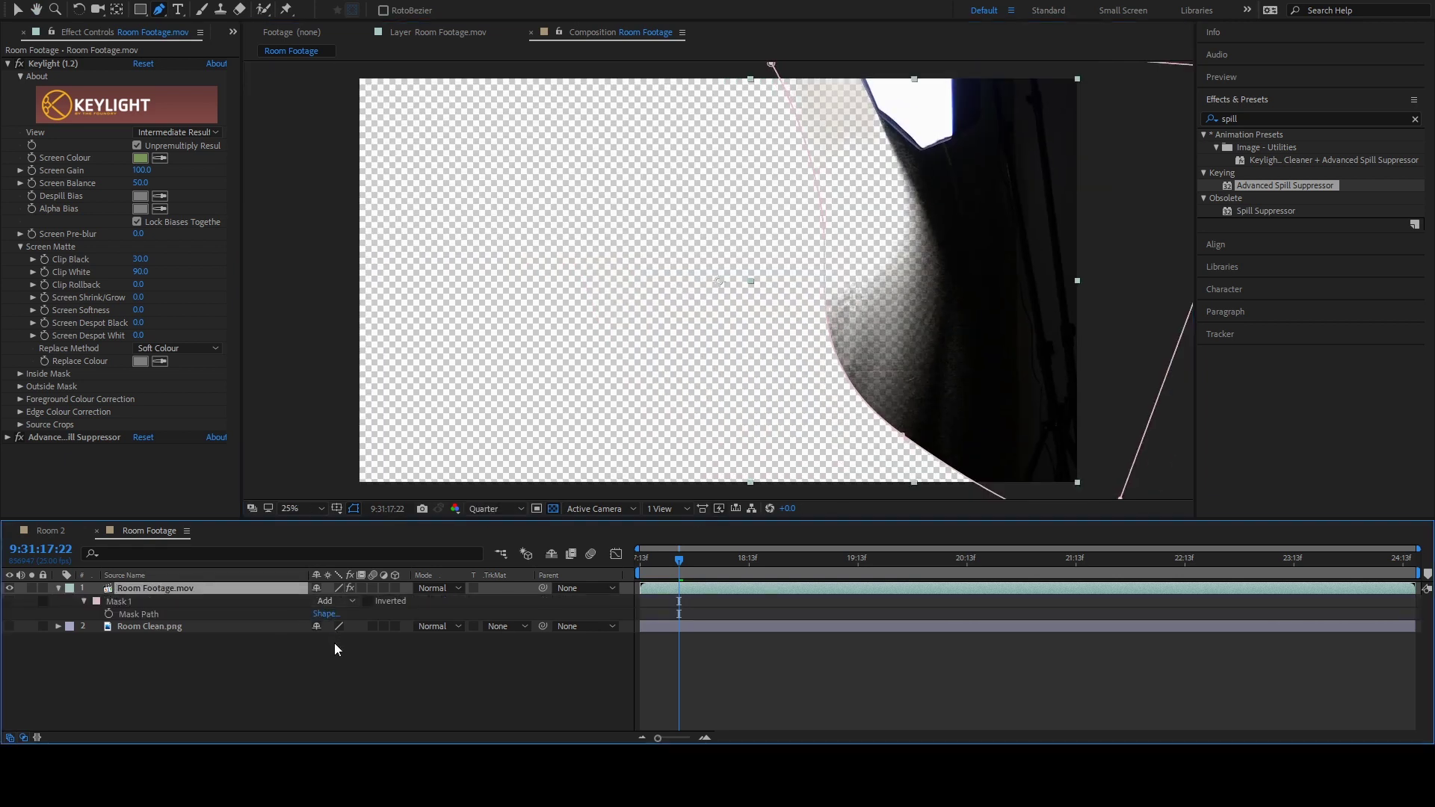
key("s")
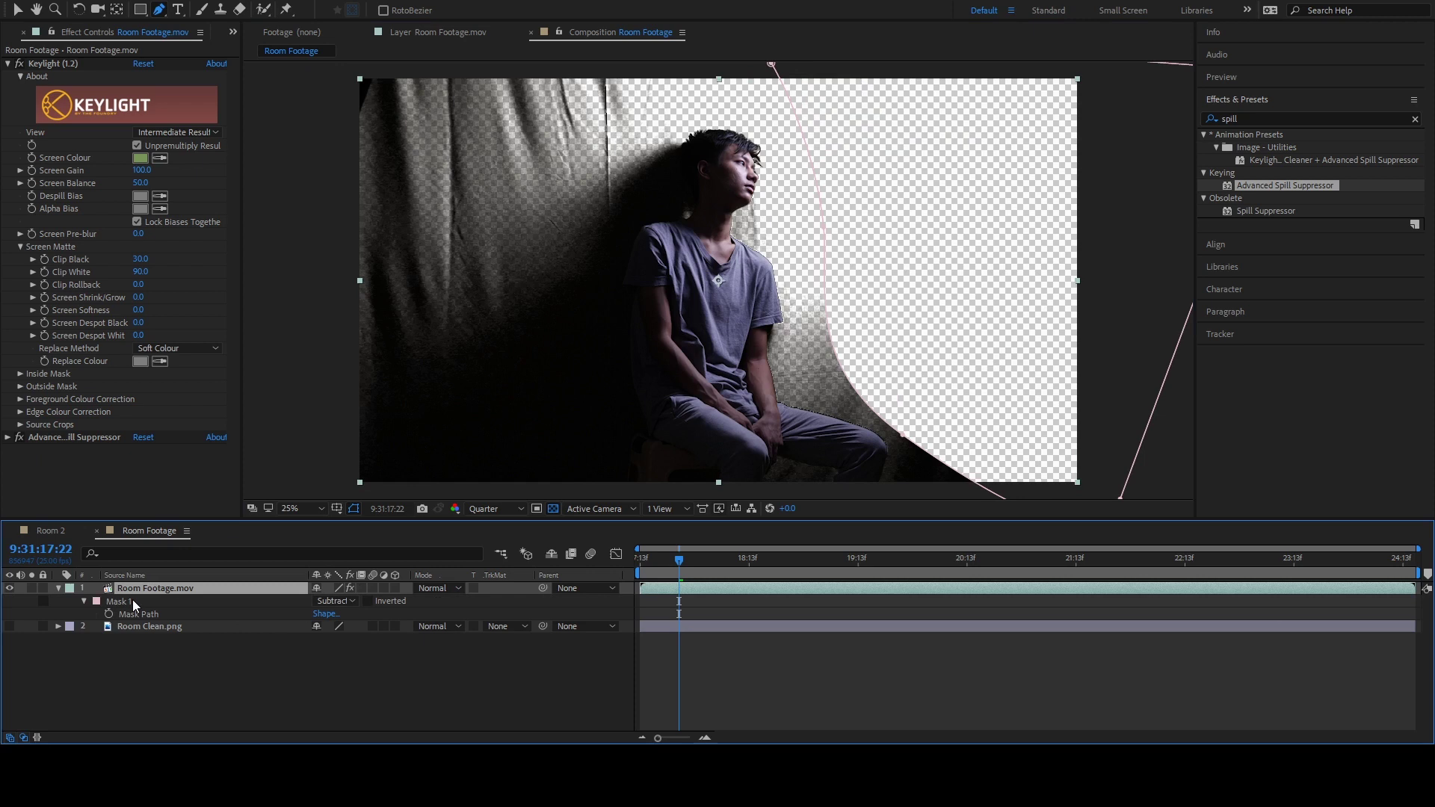
key("f")
left_click(349, 613)
left_click_drag(350, 613, 437, 614)
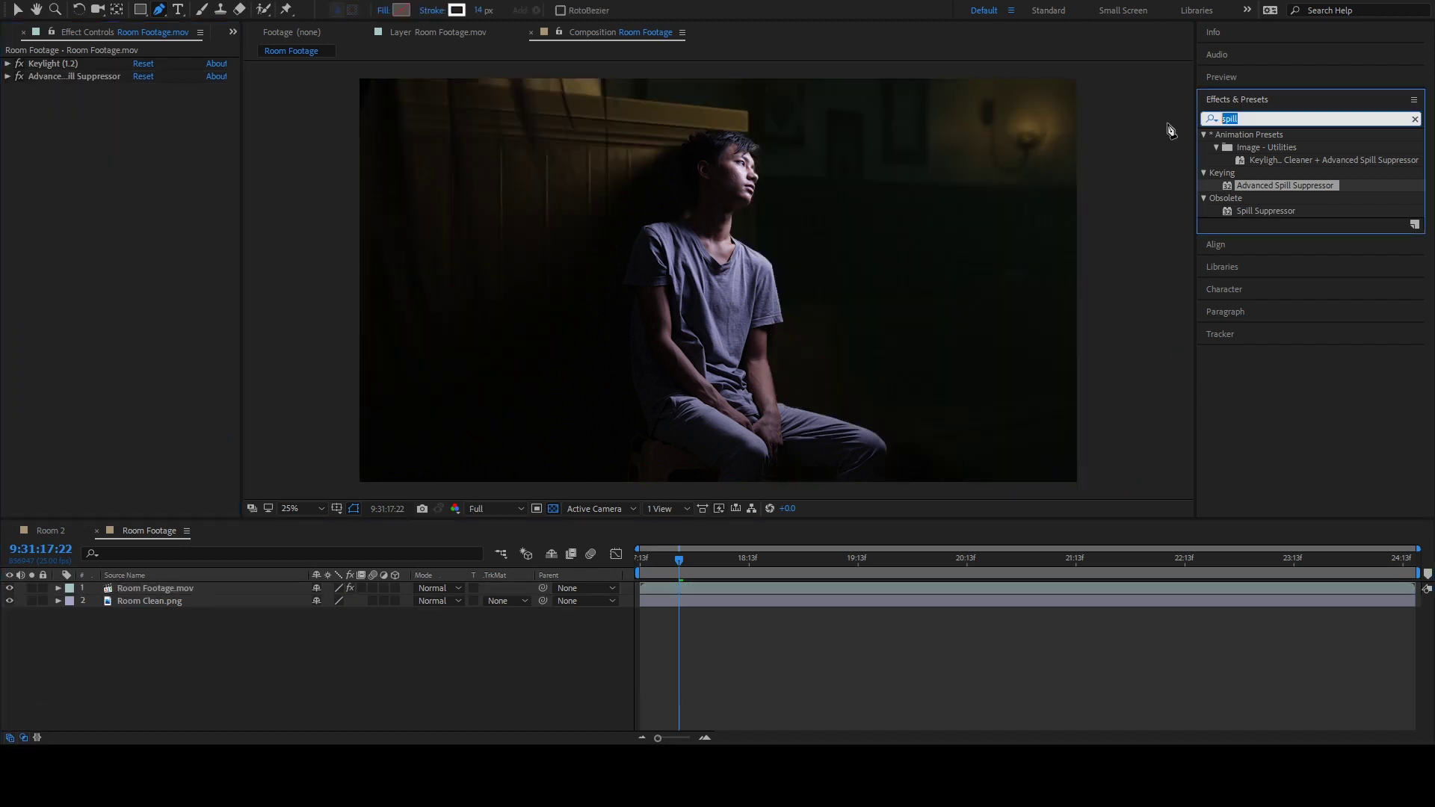
Apply Lumetri Color to Room Footage.mov and set Temperature to 93 and Tint to -41.
type("lumetri")
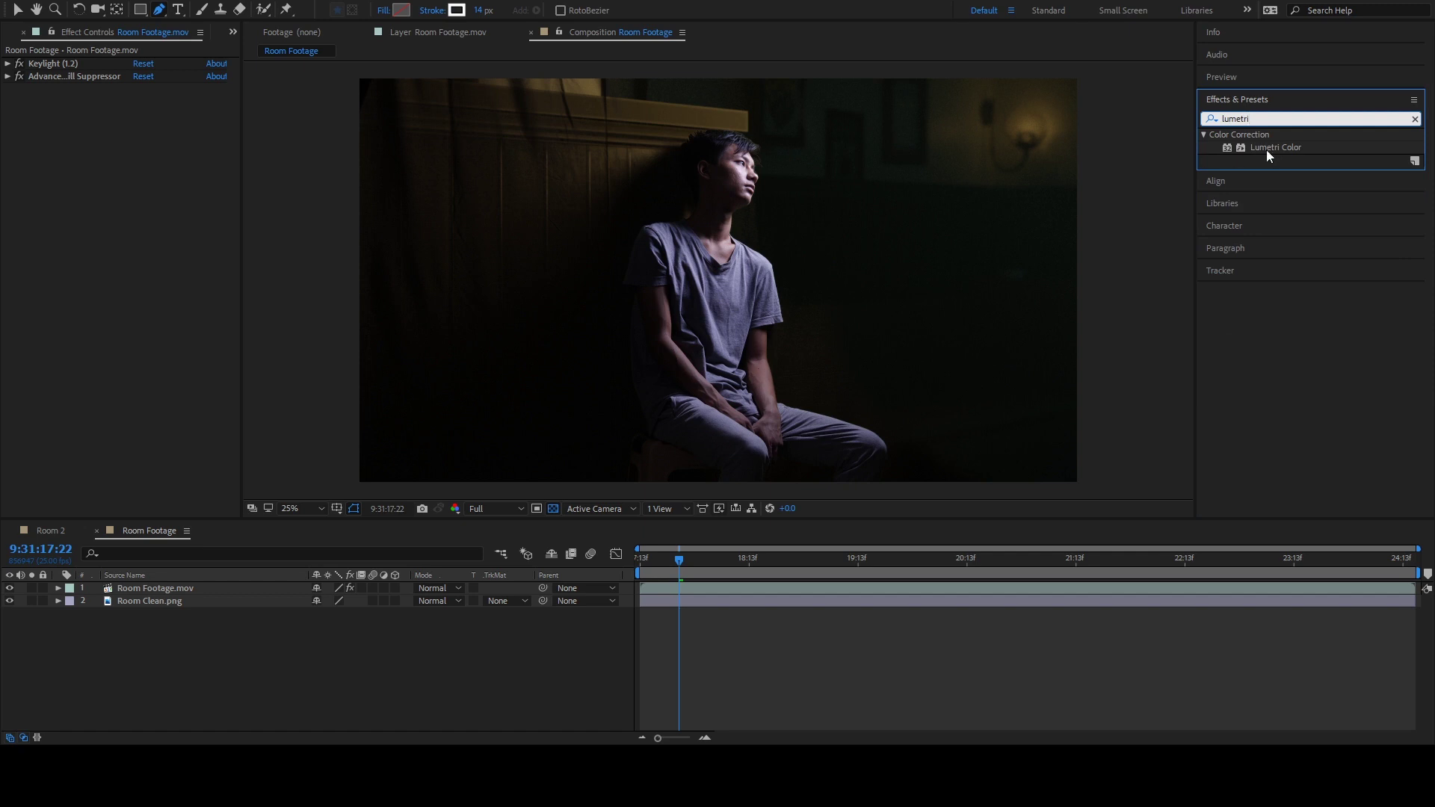
left_click_drag(1267, 149, 142, 217)
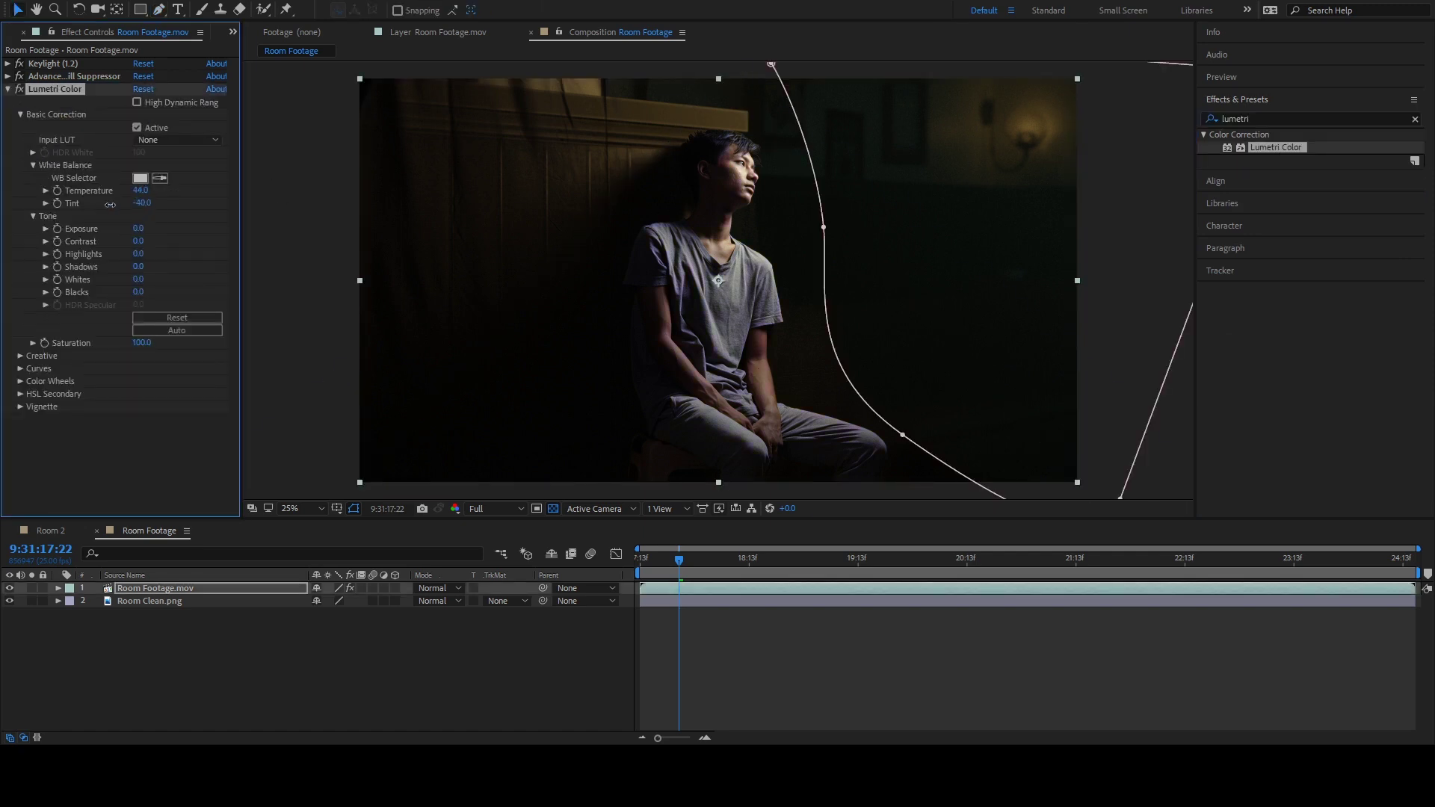
left_click(7, 89)
left_click(105, 294)
Play the graded composite from the beginning and scrub through its final seconds to check the key.
left_click(747, 657)
left_click_drag(677, 561, 639, 560)
key("space")
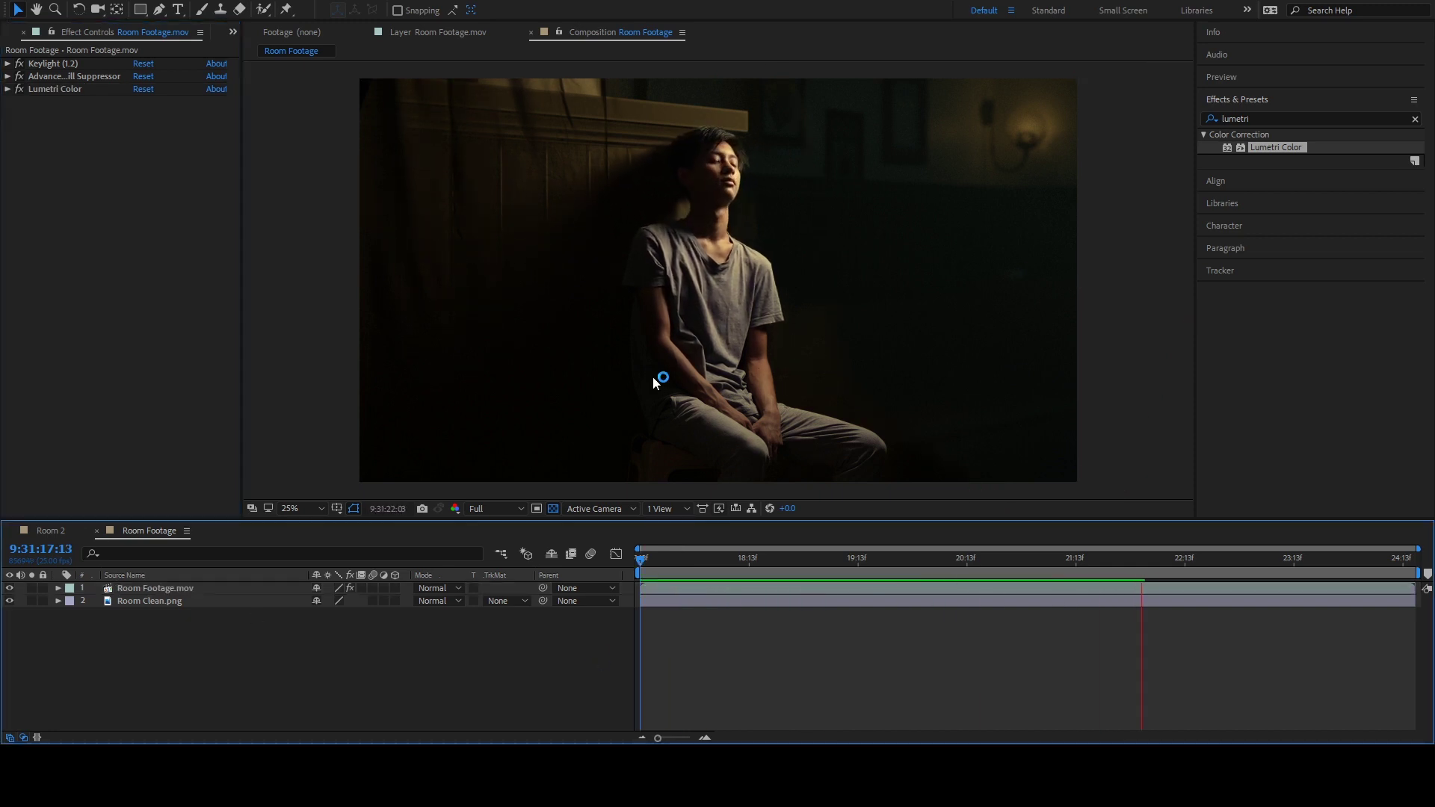
key("space")
scroll(653, 378, "up", 1)
left_click_drag(653, 377, 698, 382)
scroll(698, 381, "down", 1)
left_click_drag(1243, 561, 1430, 561)
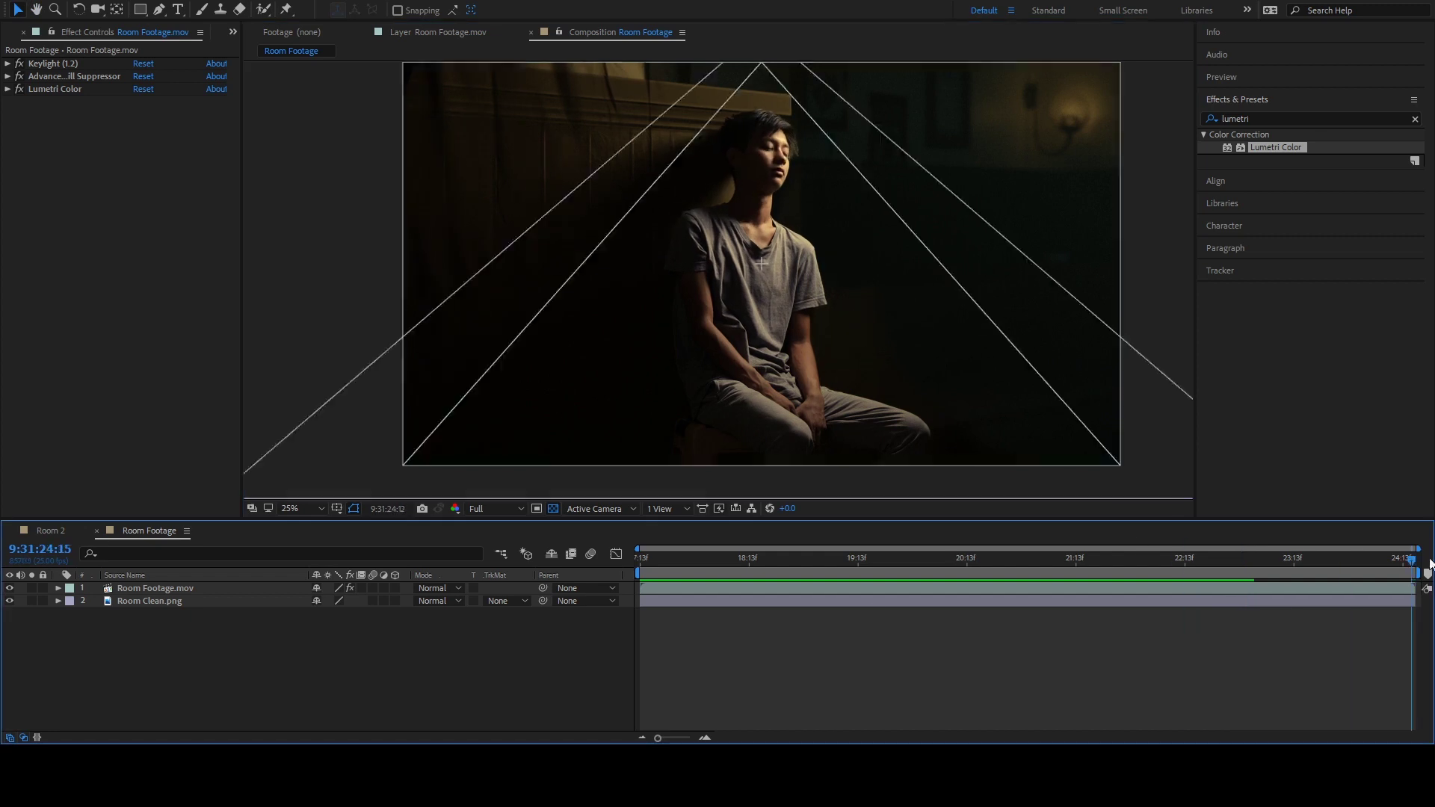
left_click(1250, 559)
left_click_drag(1250, 560, 1276, 559)
Hide Room Clean.png and draw a second closed mask on Room Footage.mov over the bright curtain behind the man.
left_click(562, 180)
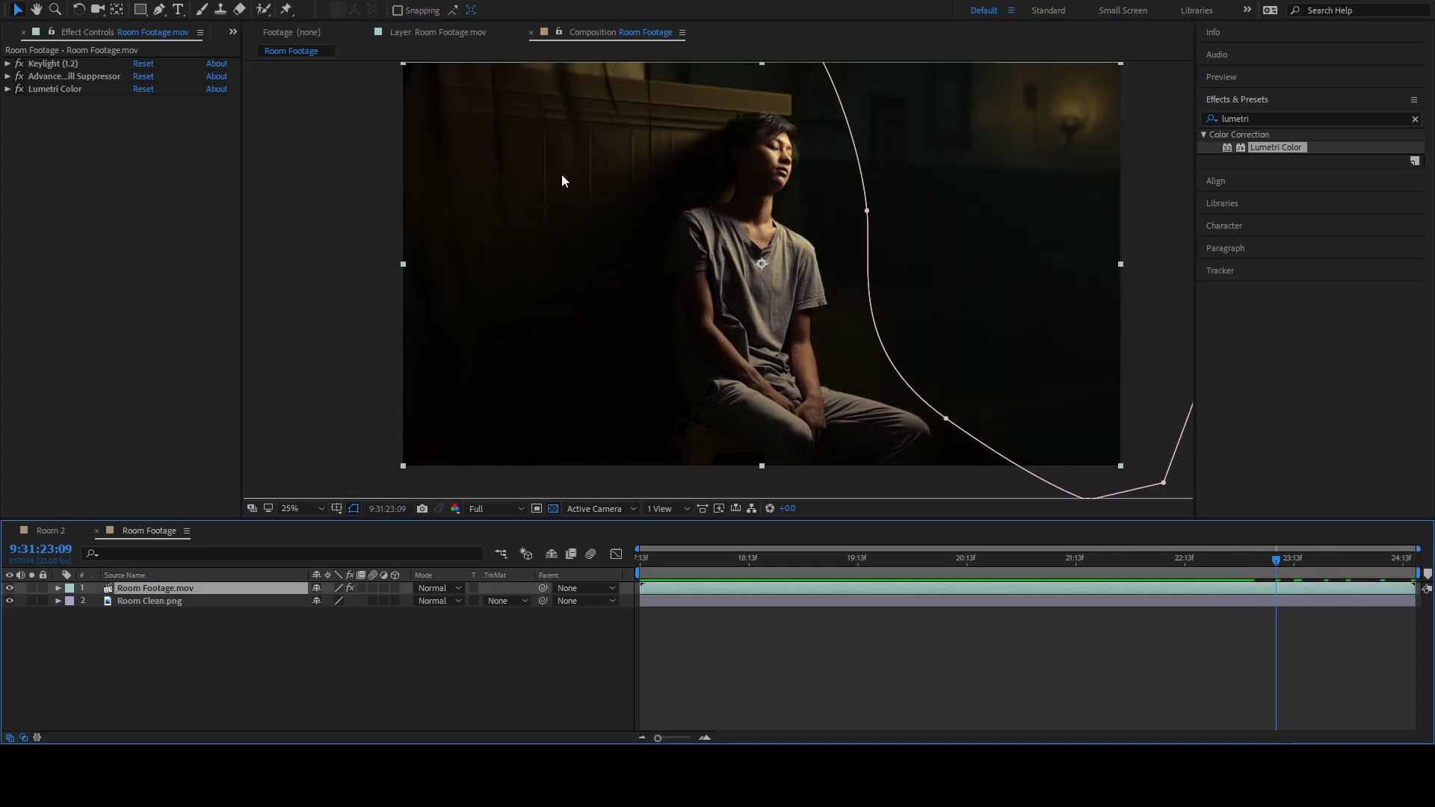
left_click(161, 11)
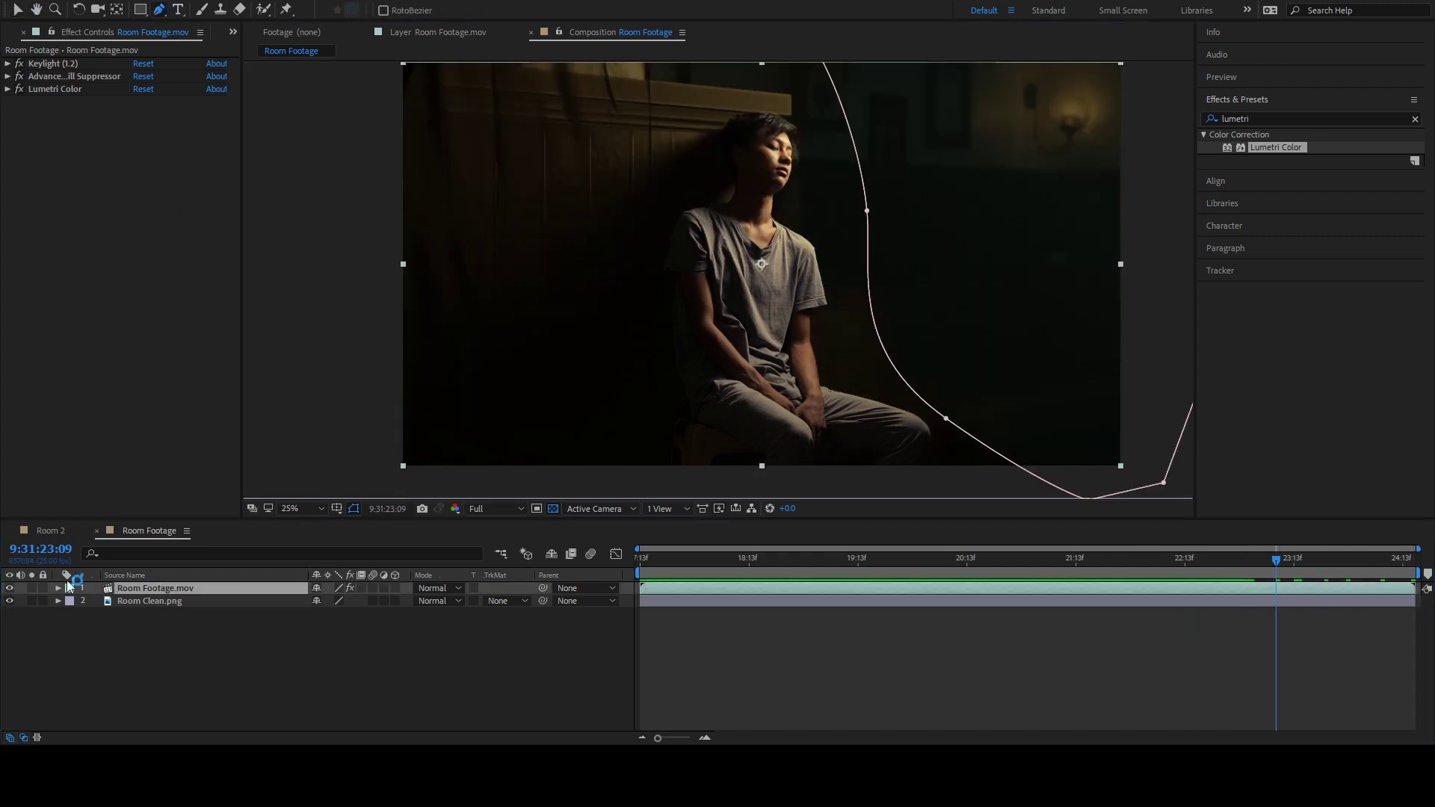
left_click(9, 601)
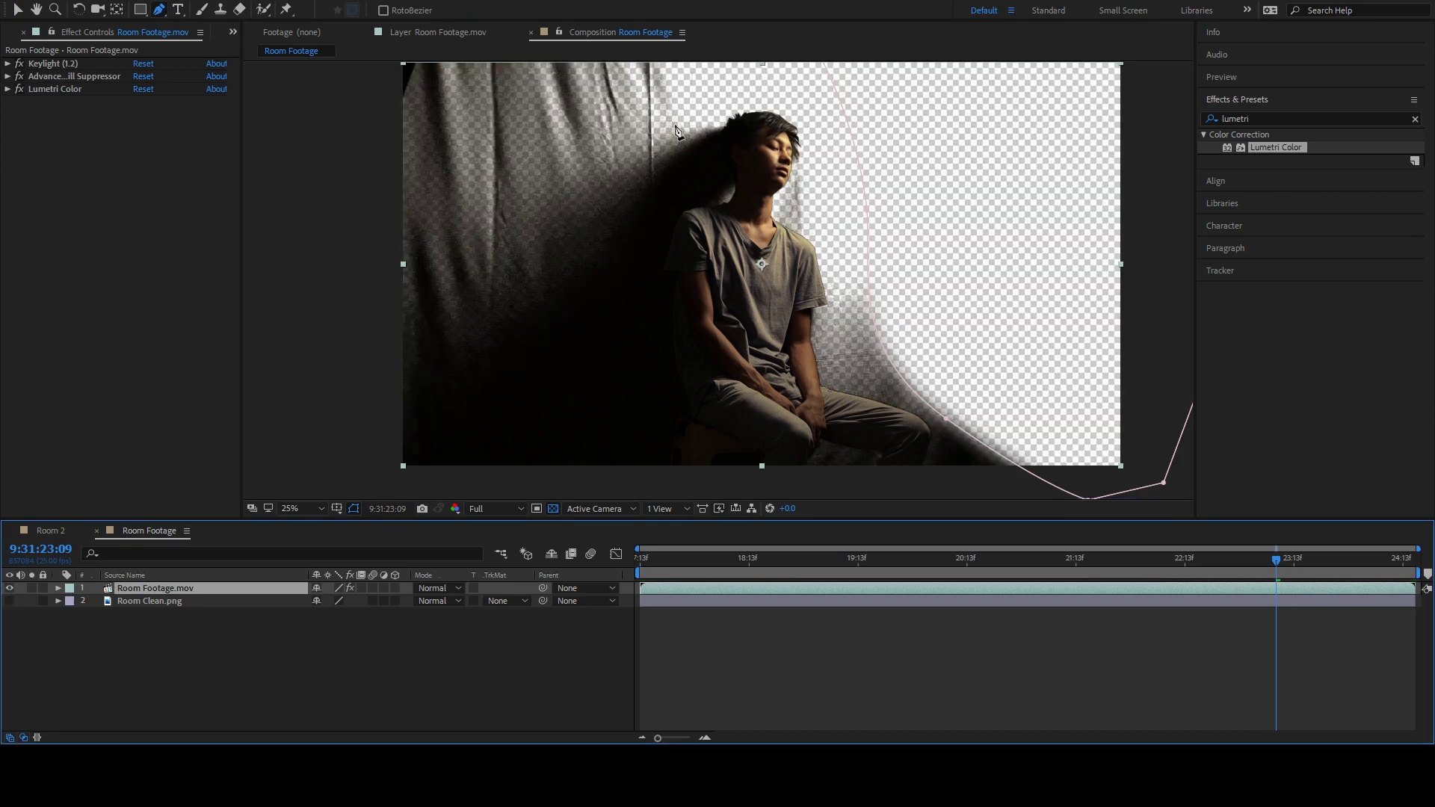
scroll(693, 79, "up", 2)
left_click(695, 70)
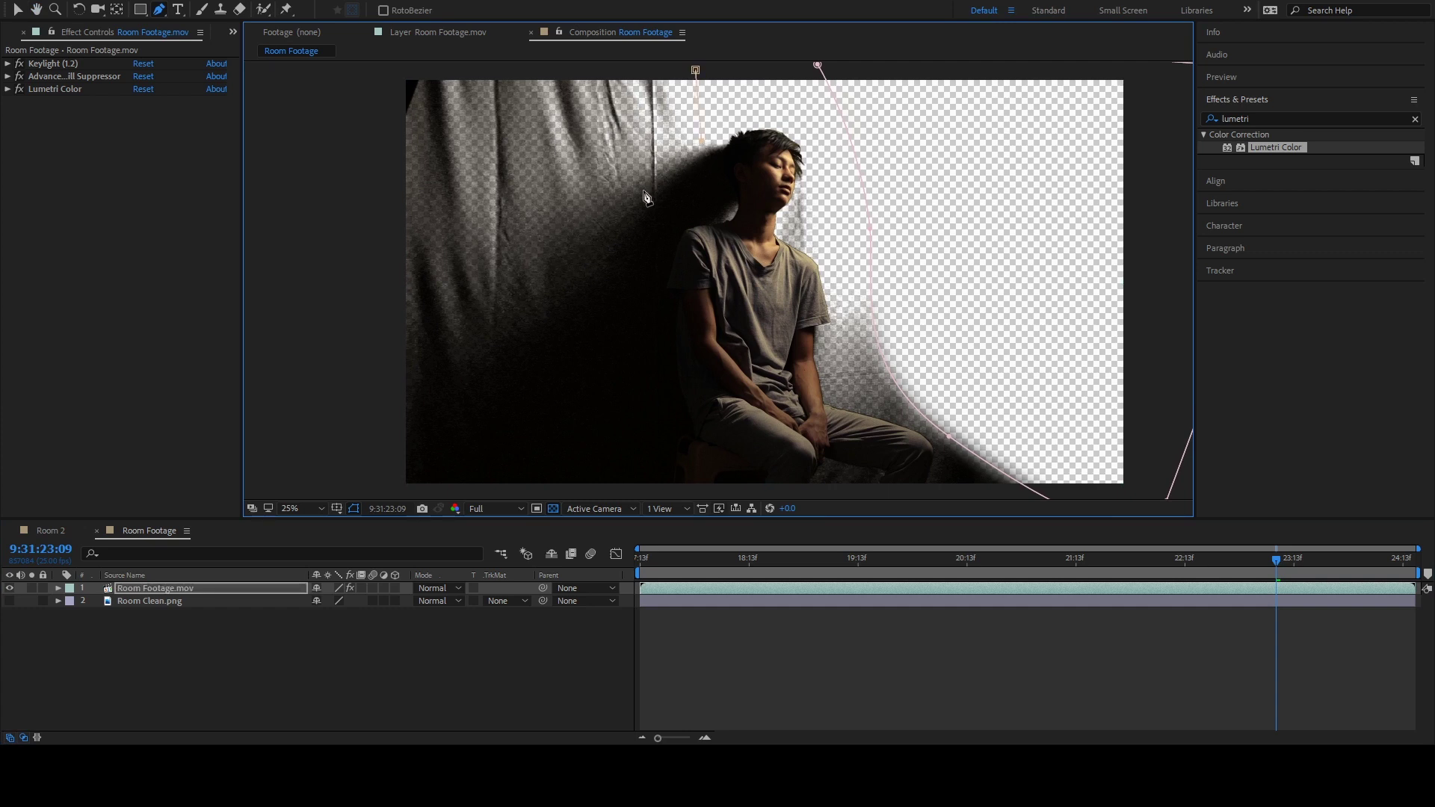
left_click_drag(636, 195, 591, 240)
left_click_drag(472, 345, 395, 375)
left_click_drag(391, 201, 389, 312)
left_click(365, 488)
left_click(375, 166)
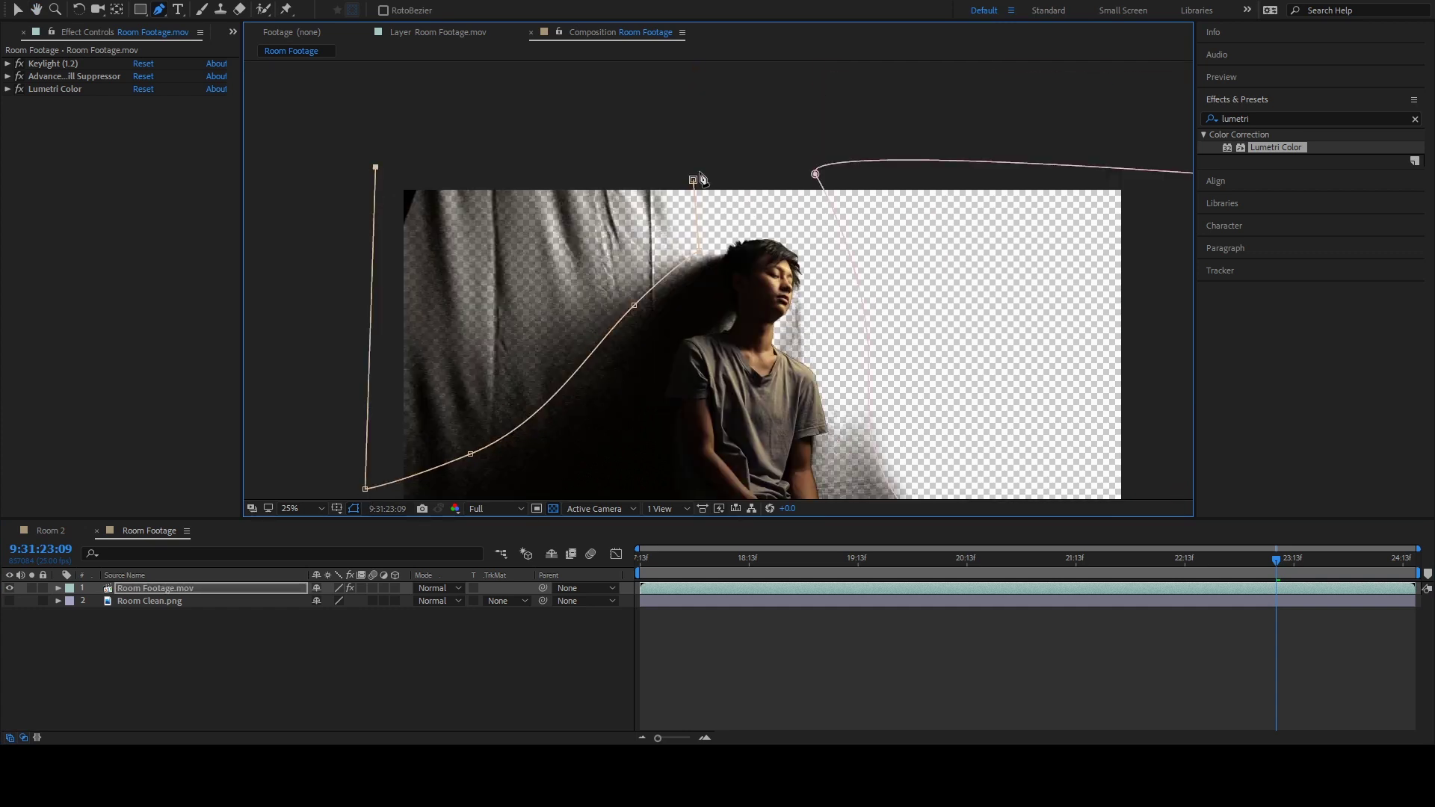
left_click(693, 179)
left_click_drag(694, 178, 689, 98)
Set Mask 2 on Room Footage.mov to Subtract and display the masks' feather properties.
key("m")
left_click(335, 625)
key("s")
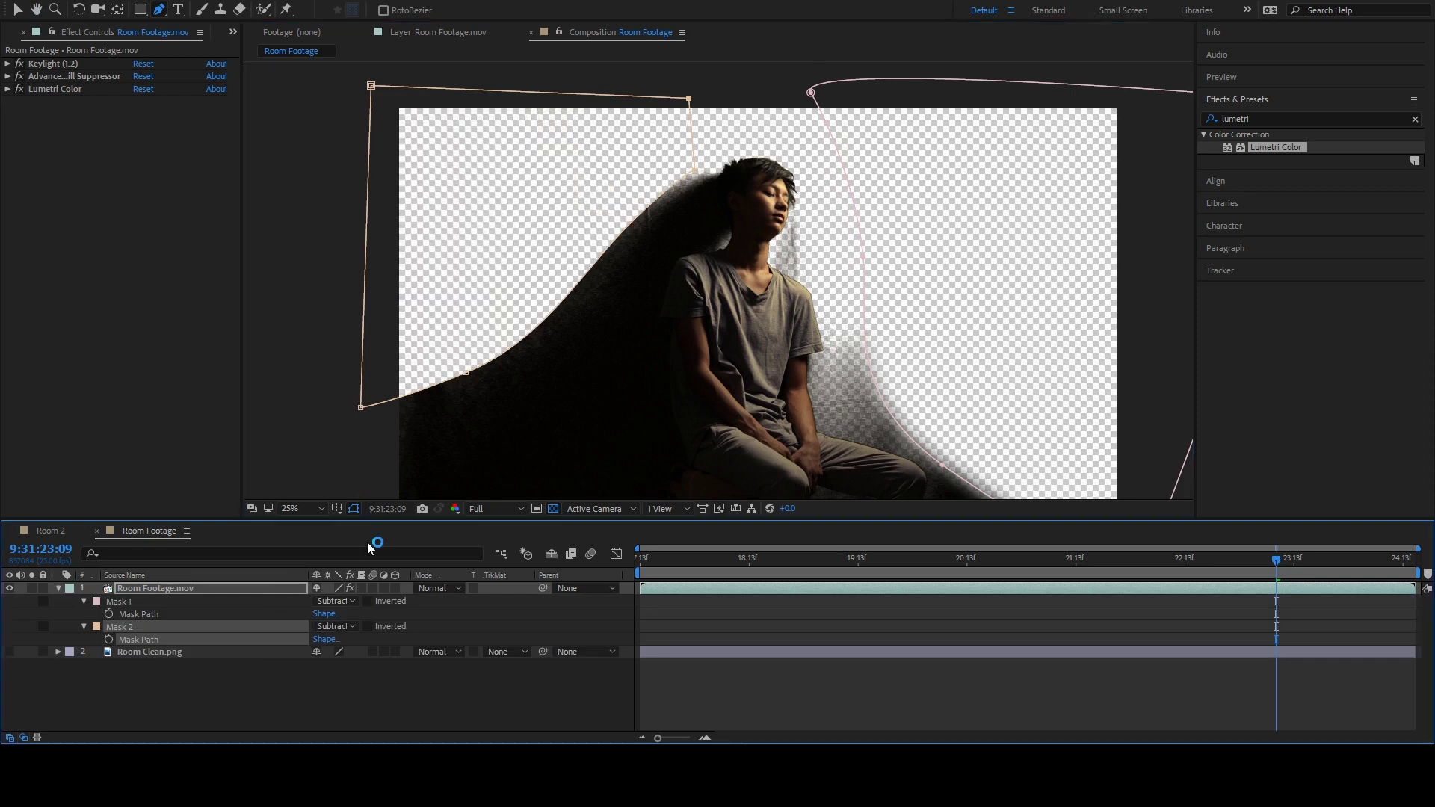
key("f")
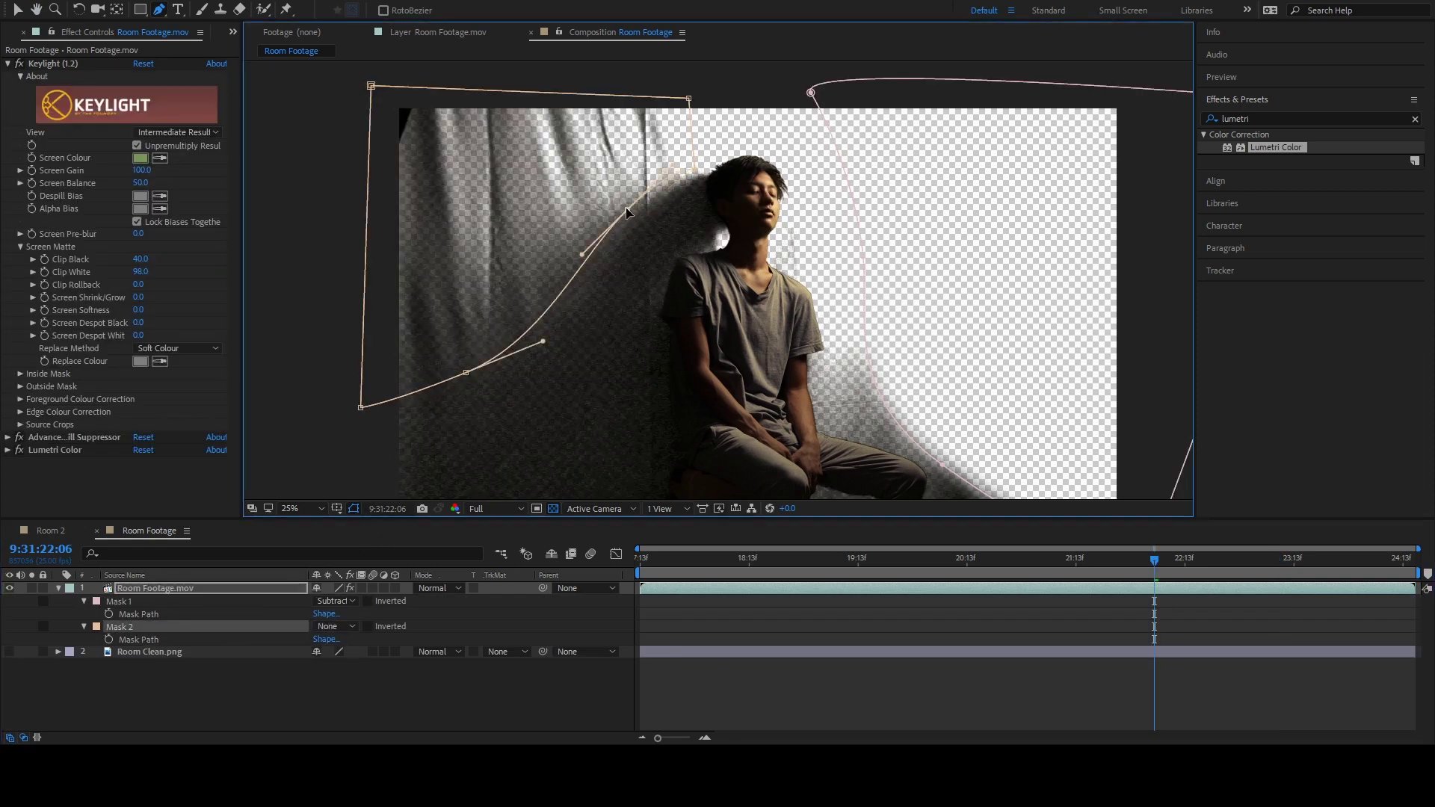
Reshape Mask 2 by raising its lower edge on the curtain and adjusting the points near the man's head.
left_click_drag(452, 335, 445, 298)
left_click_drag(360, 407, 364, 259)
left_click_drag(371, 85, 357, 84)
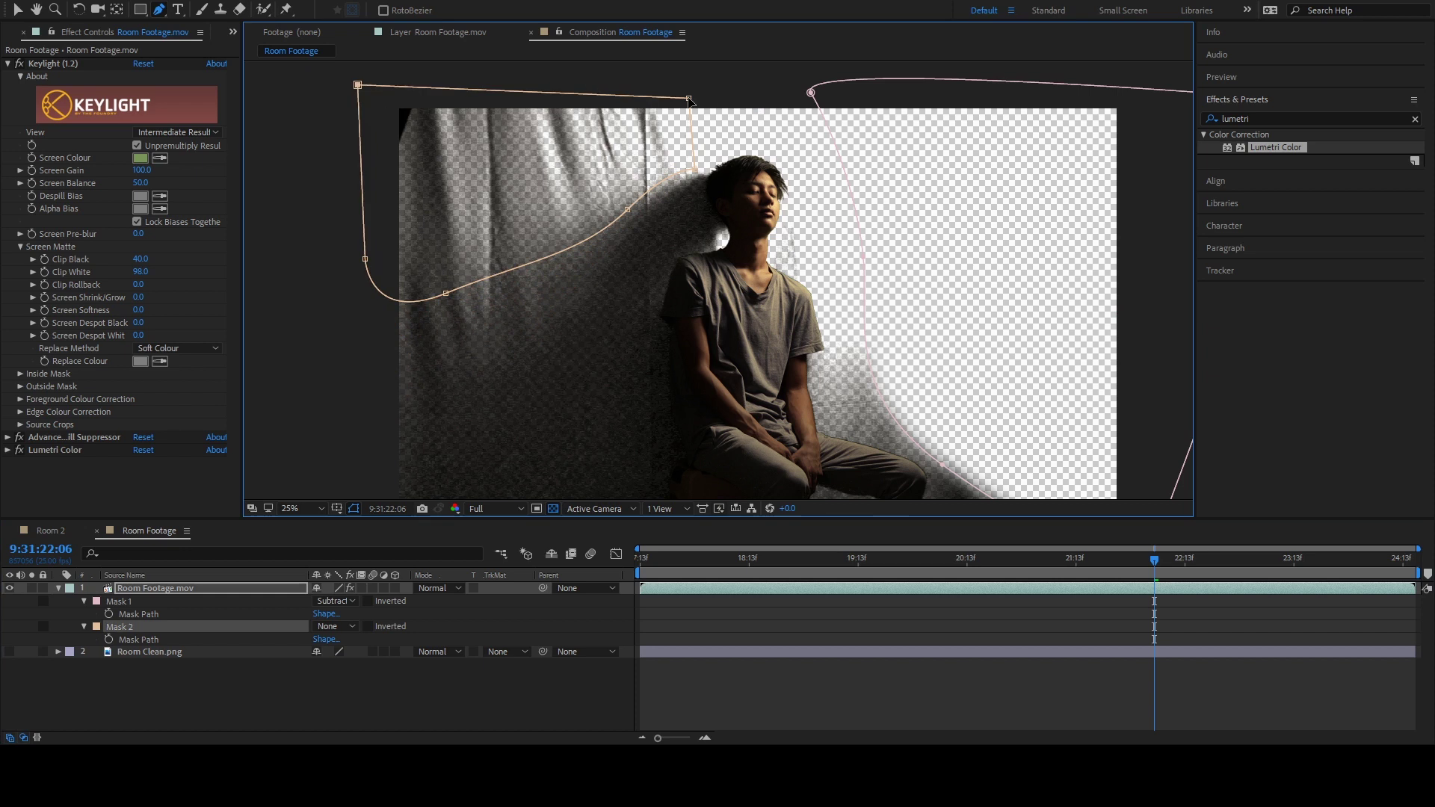
left_click_drag(689, 98, 691, 95)
left_click_drag(695, 171, 700, 165)
left_click_drag(627, 210, 617, 207)
left_click_drag(572, 252, 522, 279)
left_click(616, 207)
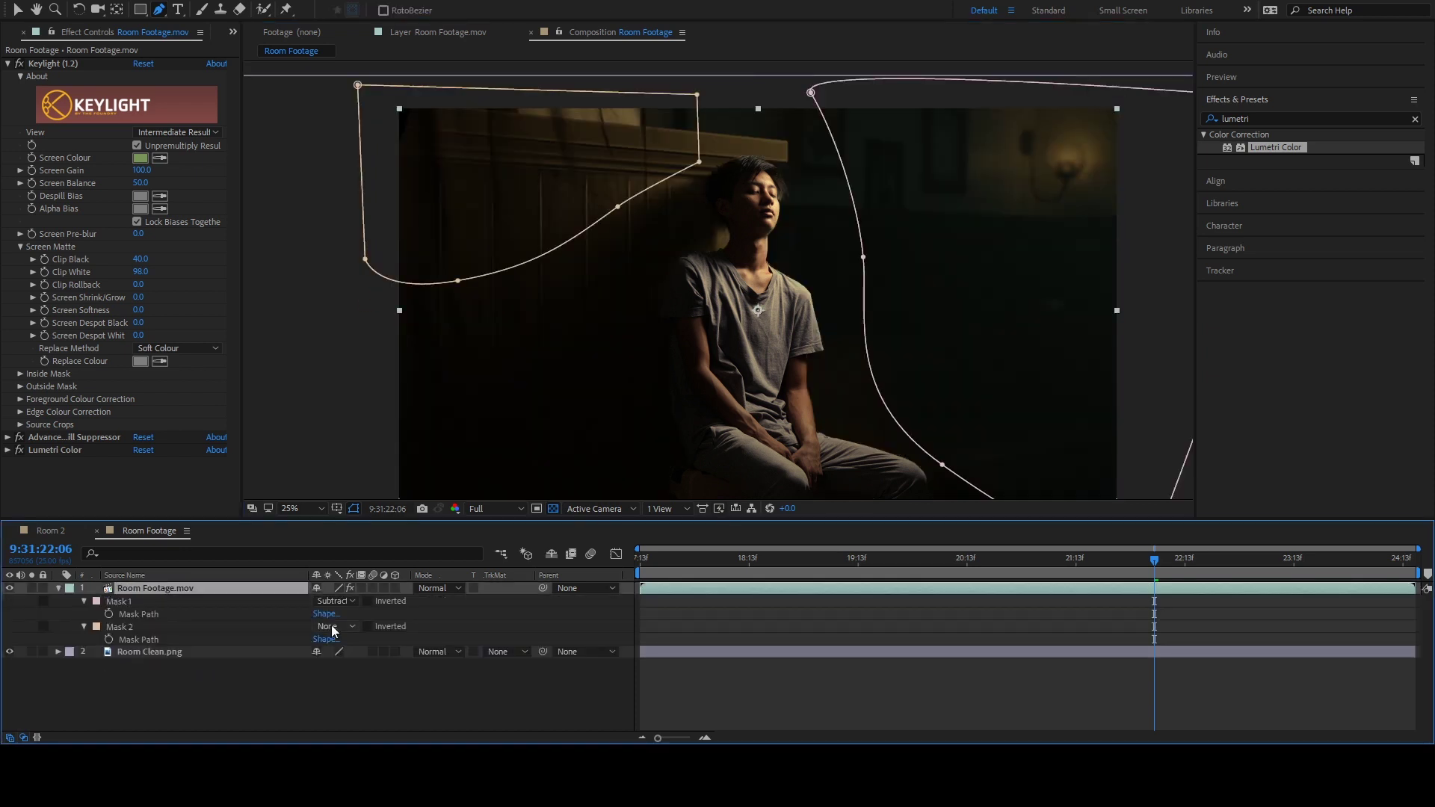
Scrub the composite to 9:31:20:15 and move Advanced Spill Suppressor below Lumetri Color in the effect order.
left_click(927, 596)
left_click_drag(1154, 559, 976, 577)
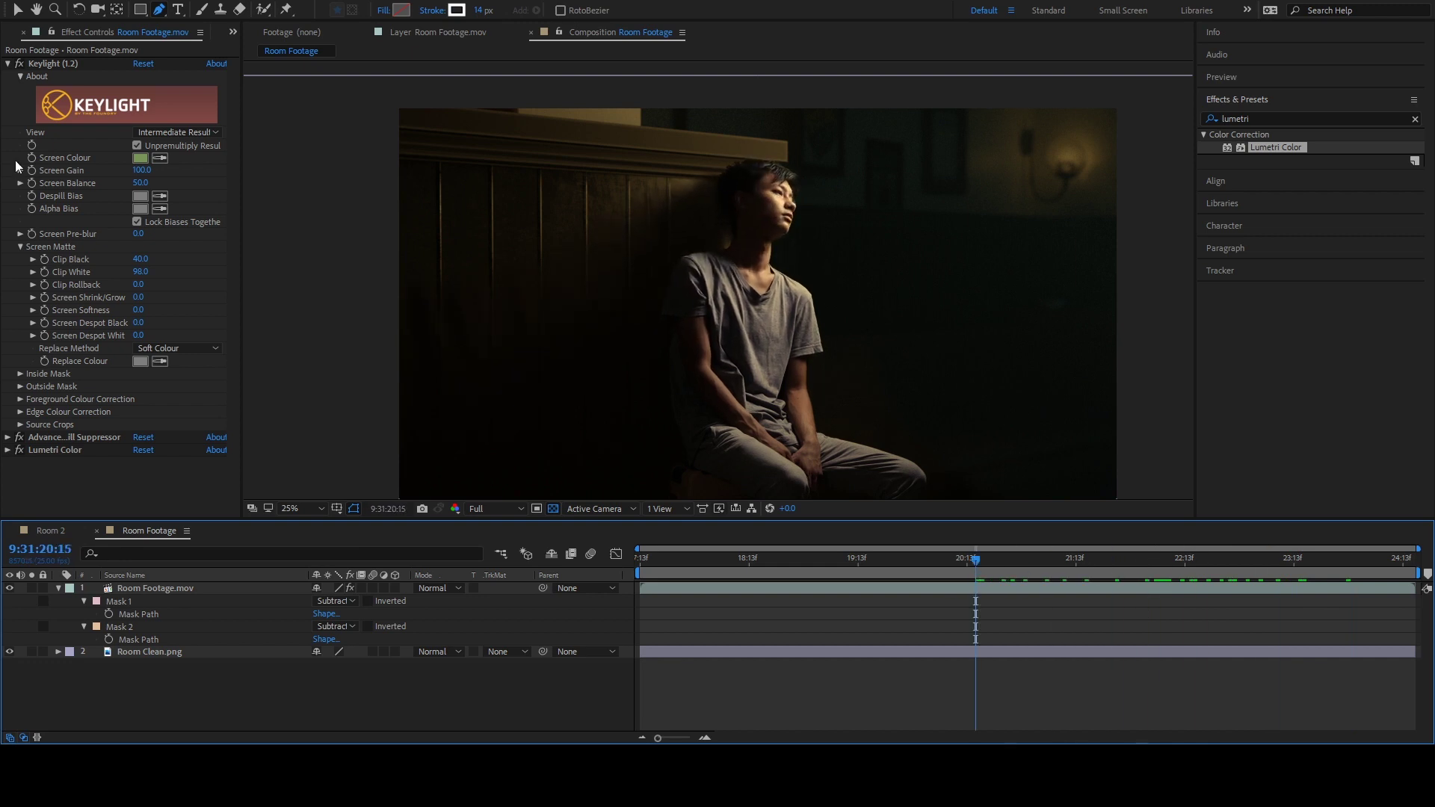
left_click(8, 63)
key("h")
scroll(783, 223, "up", 4)
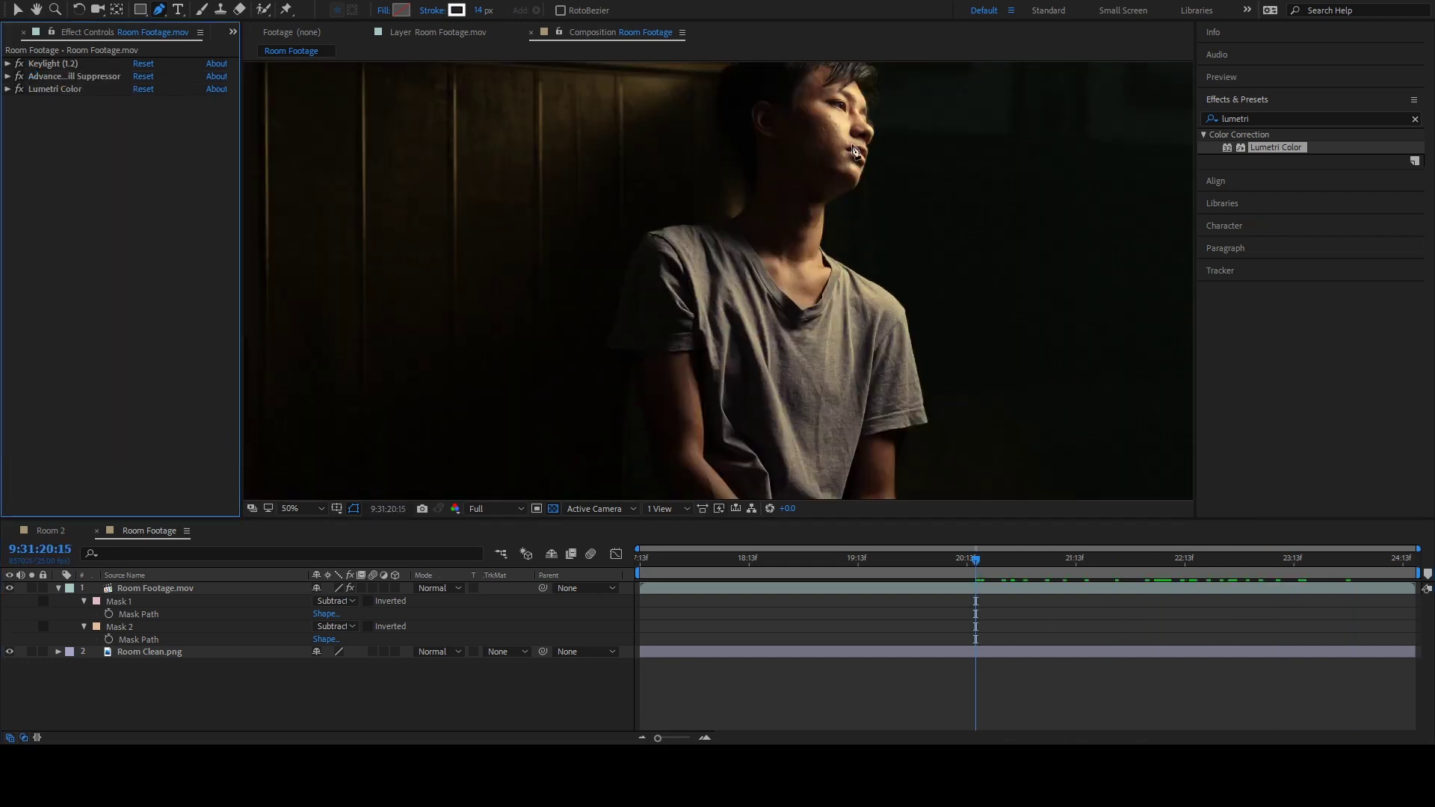
left_click_drag(56, 76, 61, 119)
Start a third mask on Room Footage.mov under the man's sleeve and trace down the outer edge of his arm.
key("g")
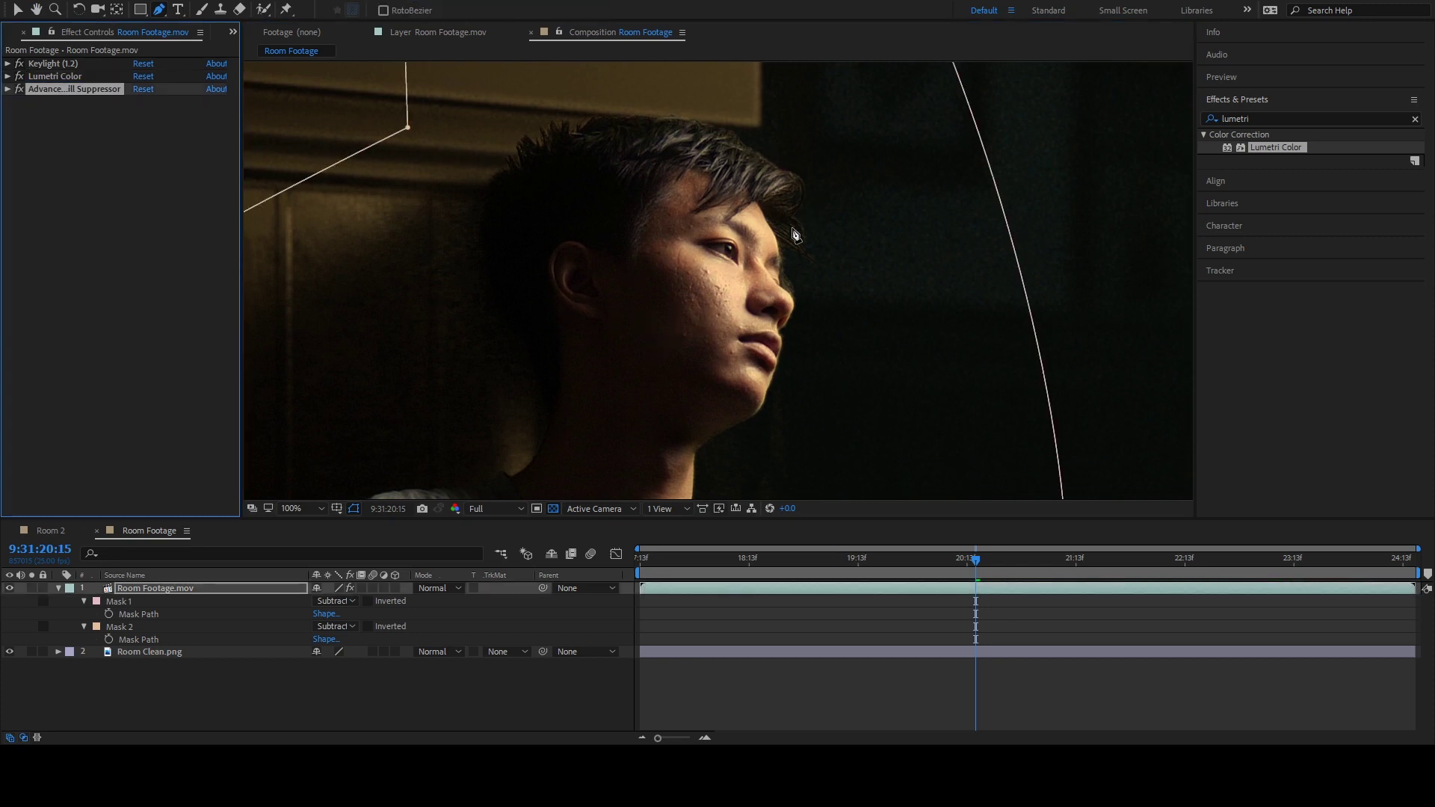
key("space")
left_click_drag(758, 423, 757, 288)
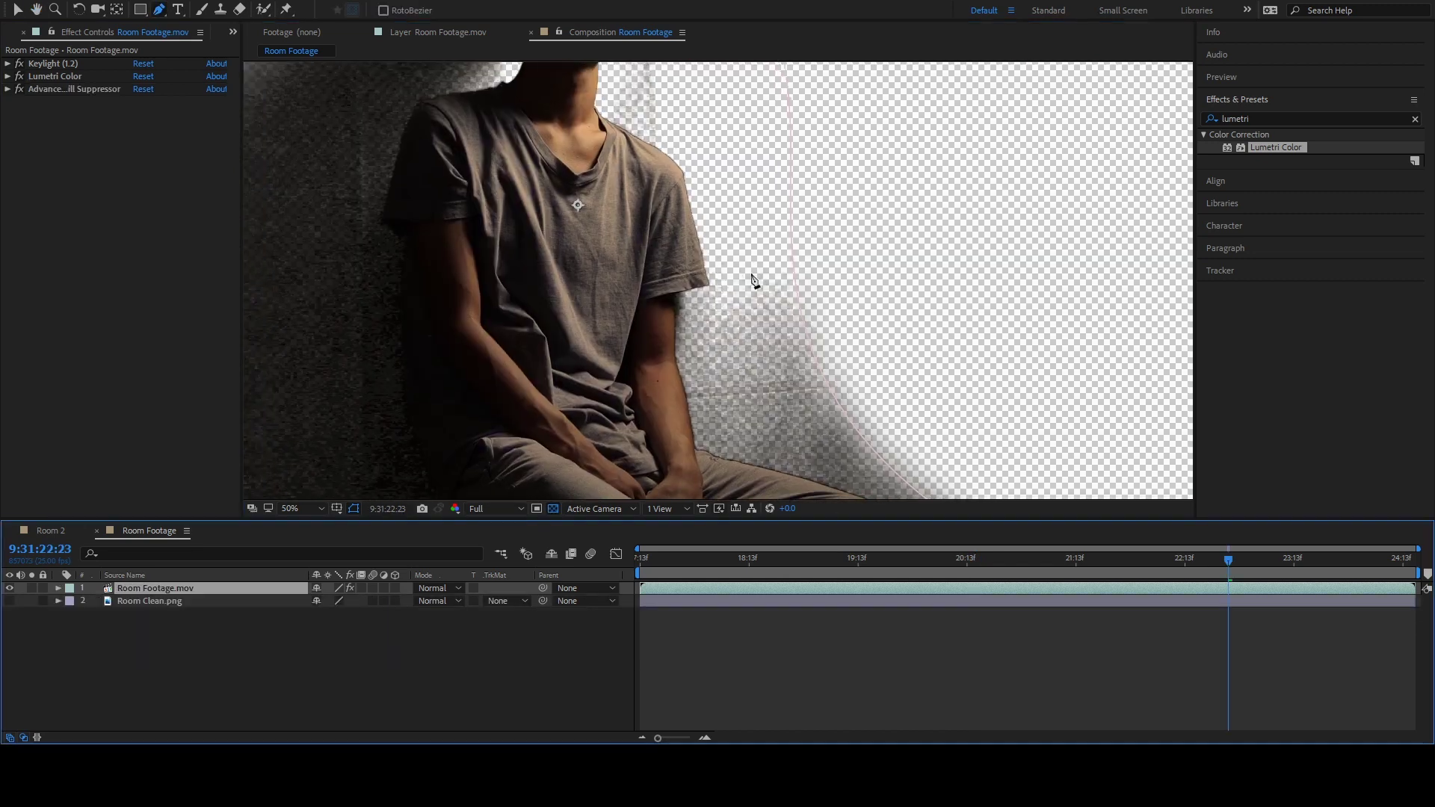
left_click(678, 293)
scroll(678, 294, "up", 1)
left_click(727, 318)
left_click_drag(725, 321, 647, 184)
left_click(652, 213)
left_click(655, 230)
left_click(666, 252)
left_click(674, 273)
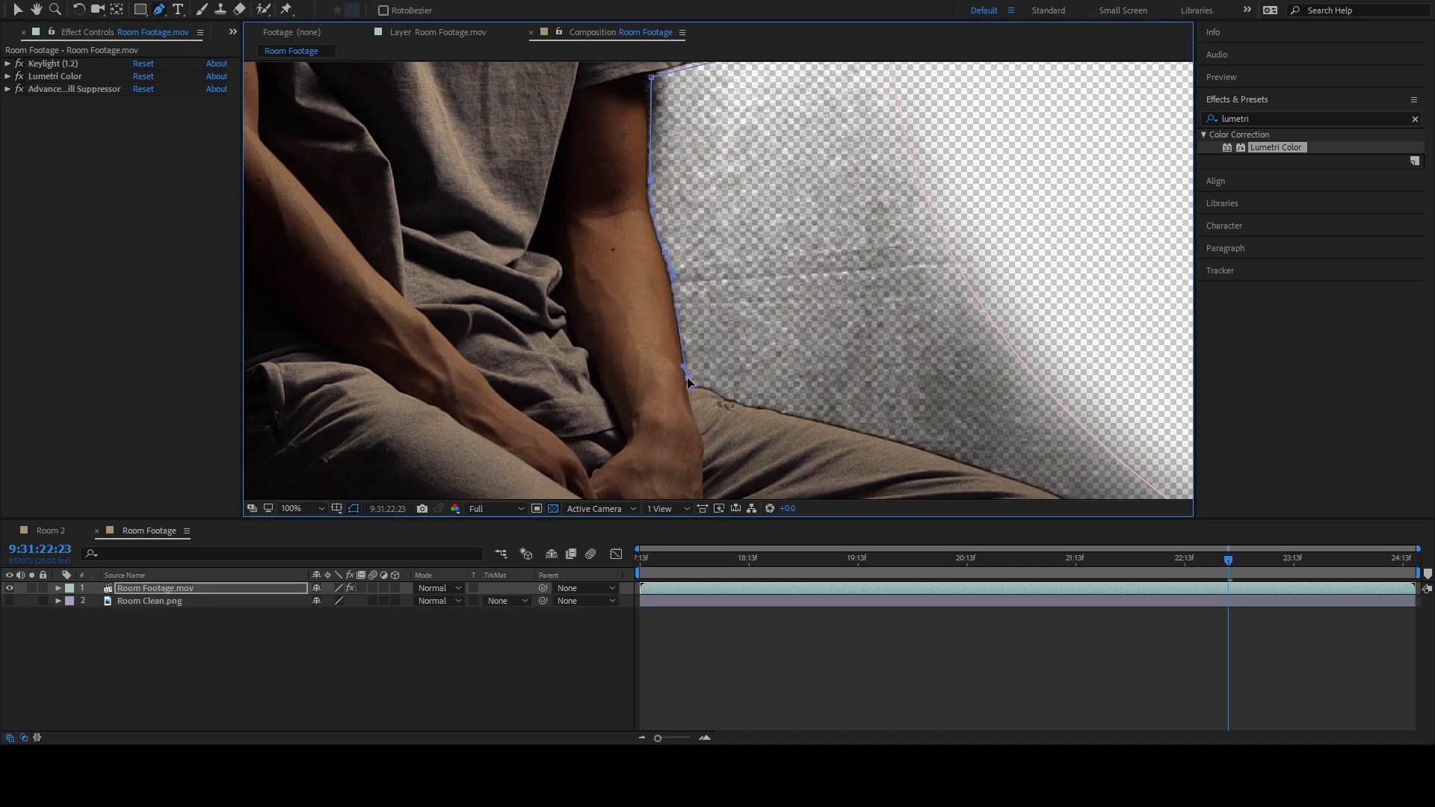
Continue the third mask along the thigh and knee to the frame's lower edge and close it around the leftover curtain.
left_click_drag(734, 396, 602, 327)
left_click(702, 351)
left_click_drag(702, 351, 510, 194)
left_click(692, 249)
left_click_drag(795, 305, 843, 341)
left_click_drag(816, 302, 817, 312)
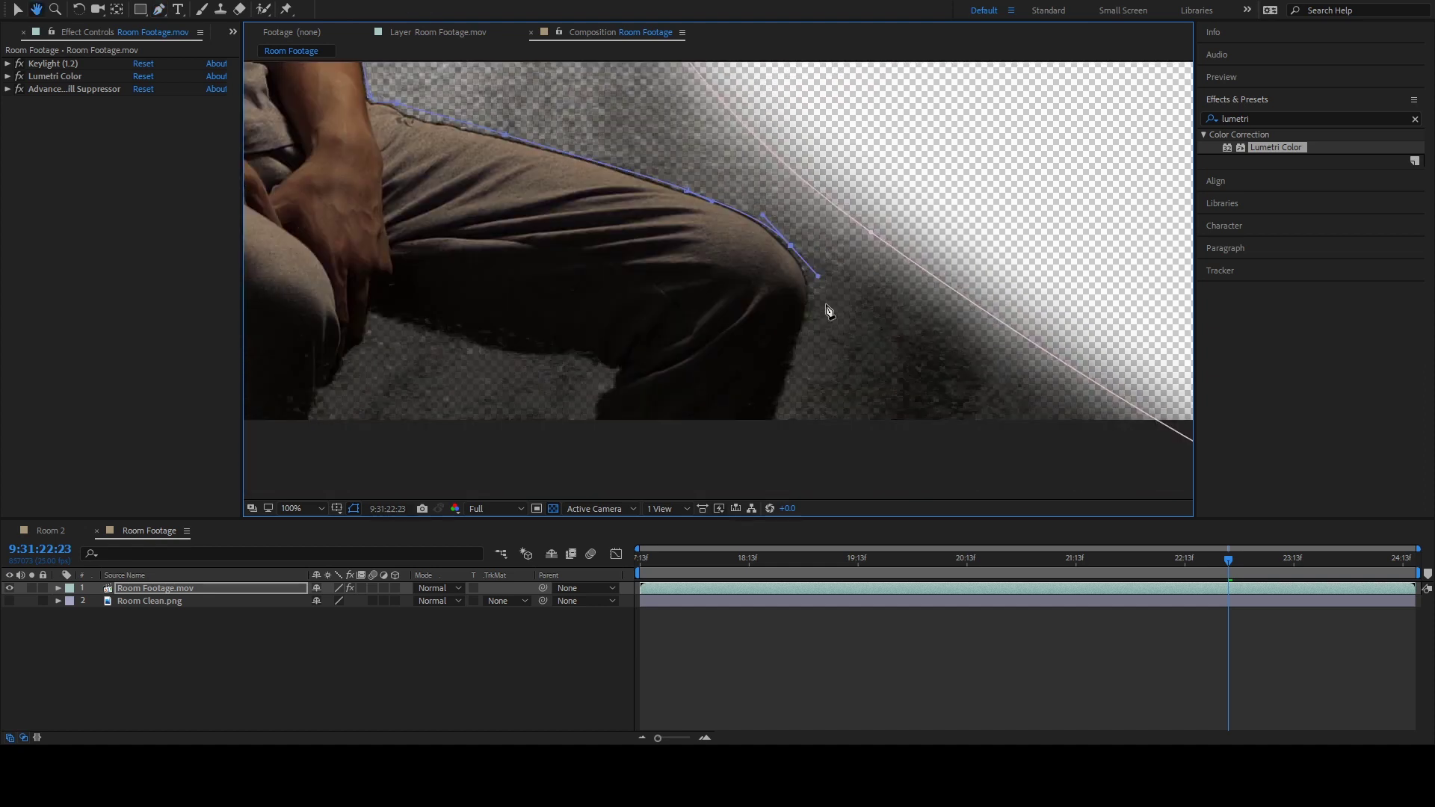
left_click(782, 424)
scroll(848, 478, "down", 2)
left_click(775, 418)
left_click(737, 238)
left_click(605, 247)
Set Mask 3 on Room Footage.mov to Subtract and show the Room Clean.png layer.
left_click(272, 588)
key("m")
left_click(335, 652)
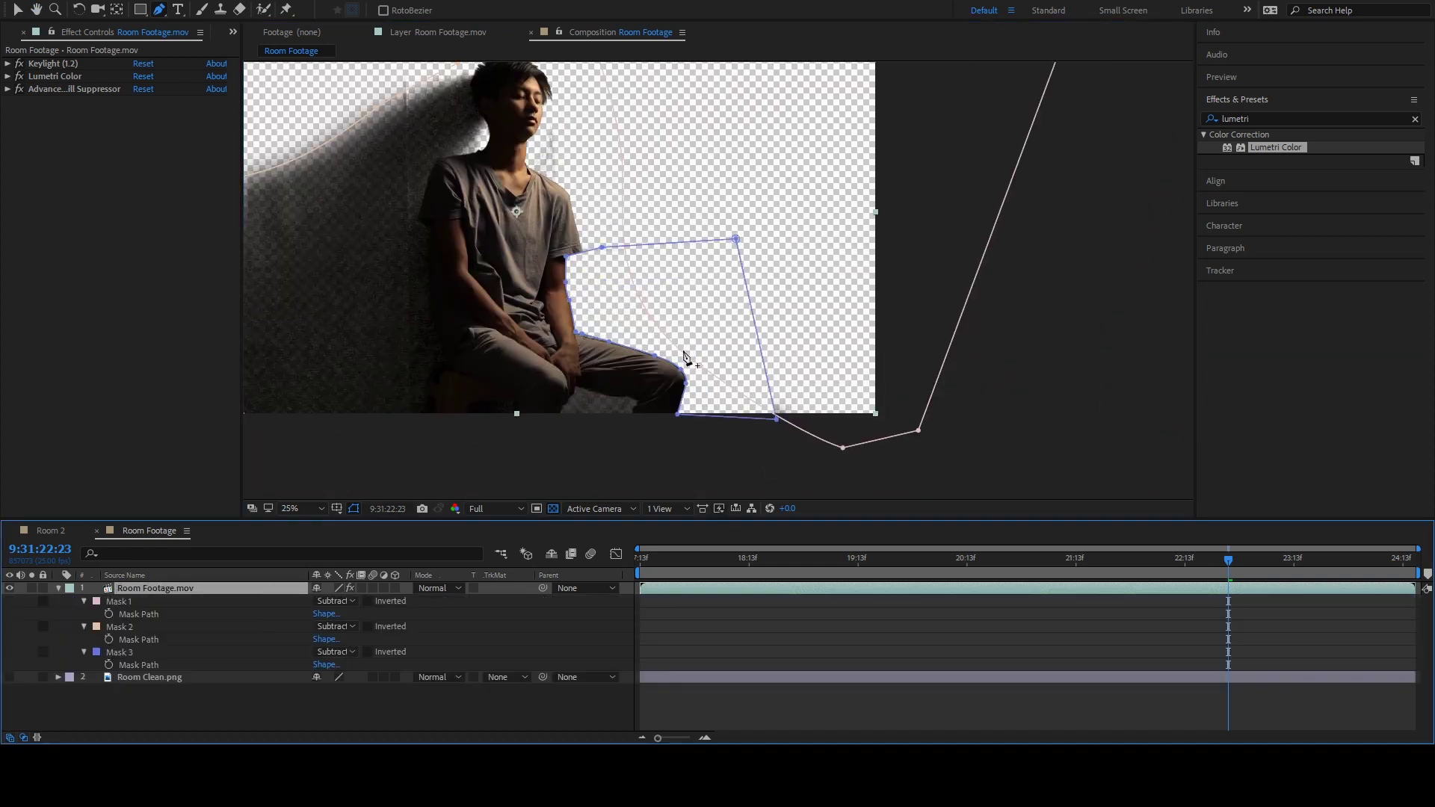
scroll(546, 302, "up", 2)
left_click_drag(693, 305, 791, 341)
scroll(791, 341, "down", 1)
key("v")
left_click(9, 677)
Enable Mask Path keyframing for Mask 3 at 9:31:22:23.
key("m")
key("m")
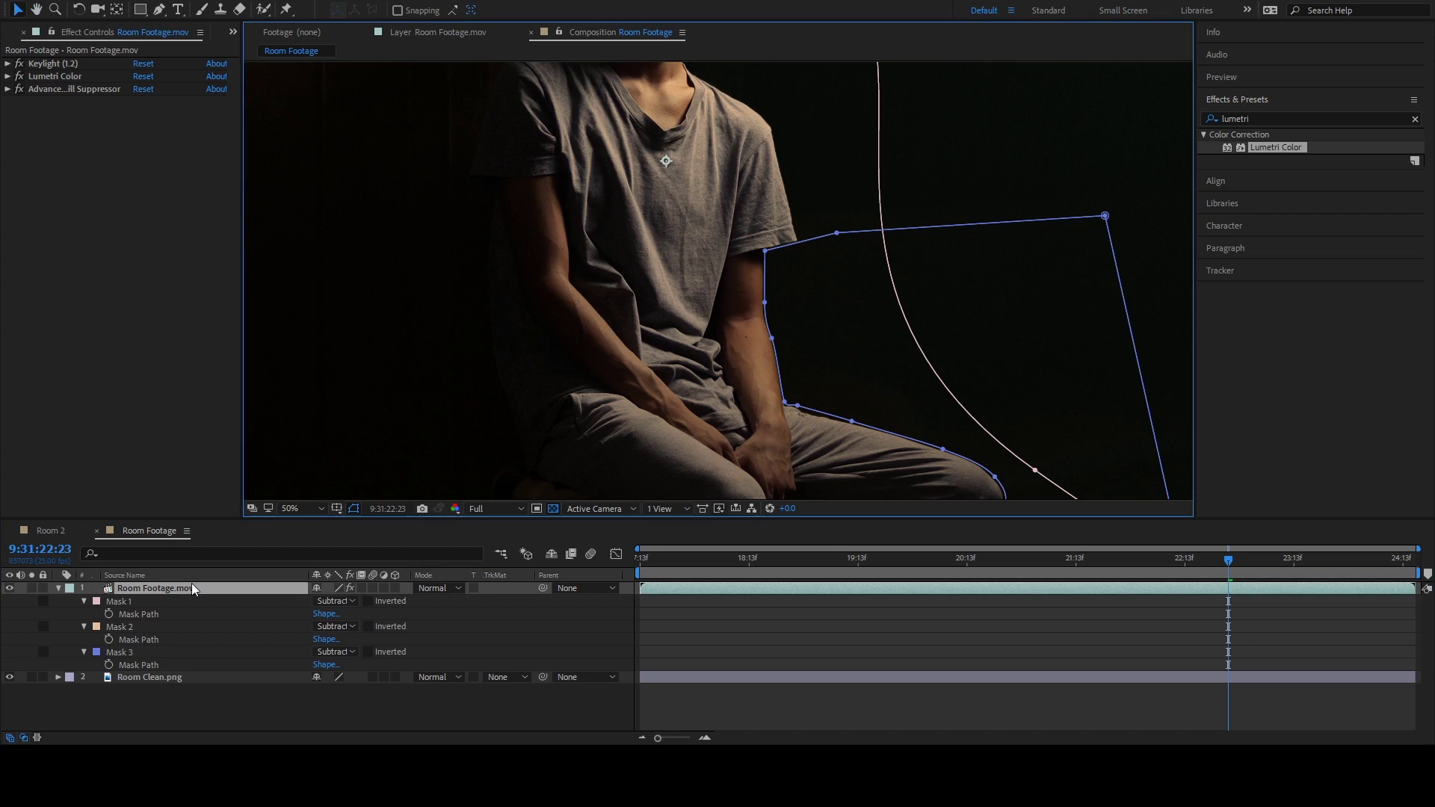
left_click(109, 664)
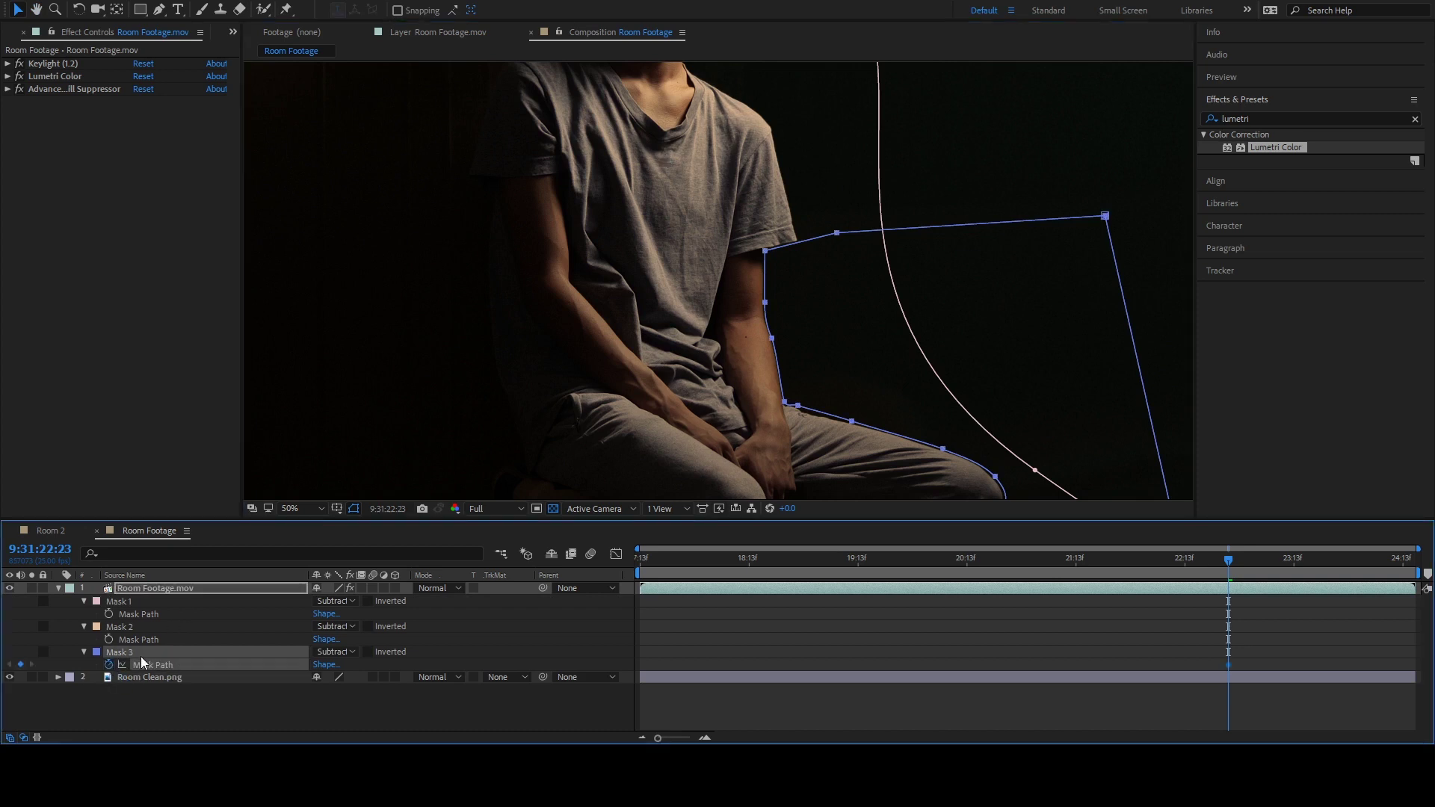
left_click_drag(828, 457, 767, 419)
Adjust Mask 3's points near the sleeve at 9:31:17:13 and 9:31:24:01 to keyframe its path, and scrub through the result.
key("End")
key("Home")
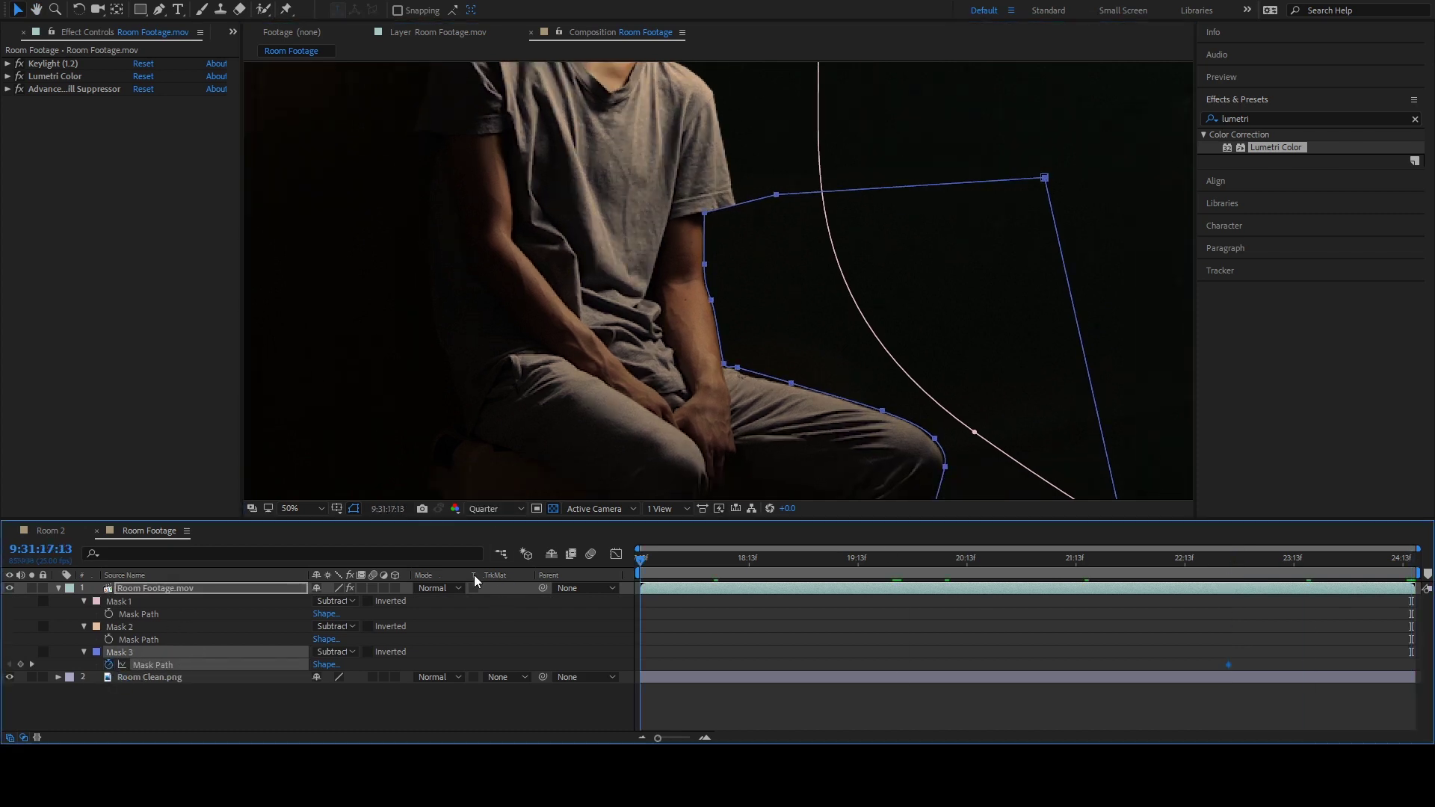
left_click(777, 198)
left_click_drag(776, 195, 776, 197)
left_click_drag(897, 561, 1350, 568)
left_click_drag(777, 196, 777, 197)
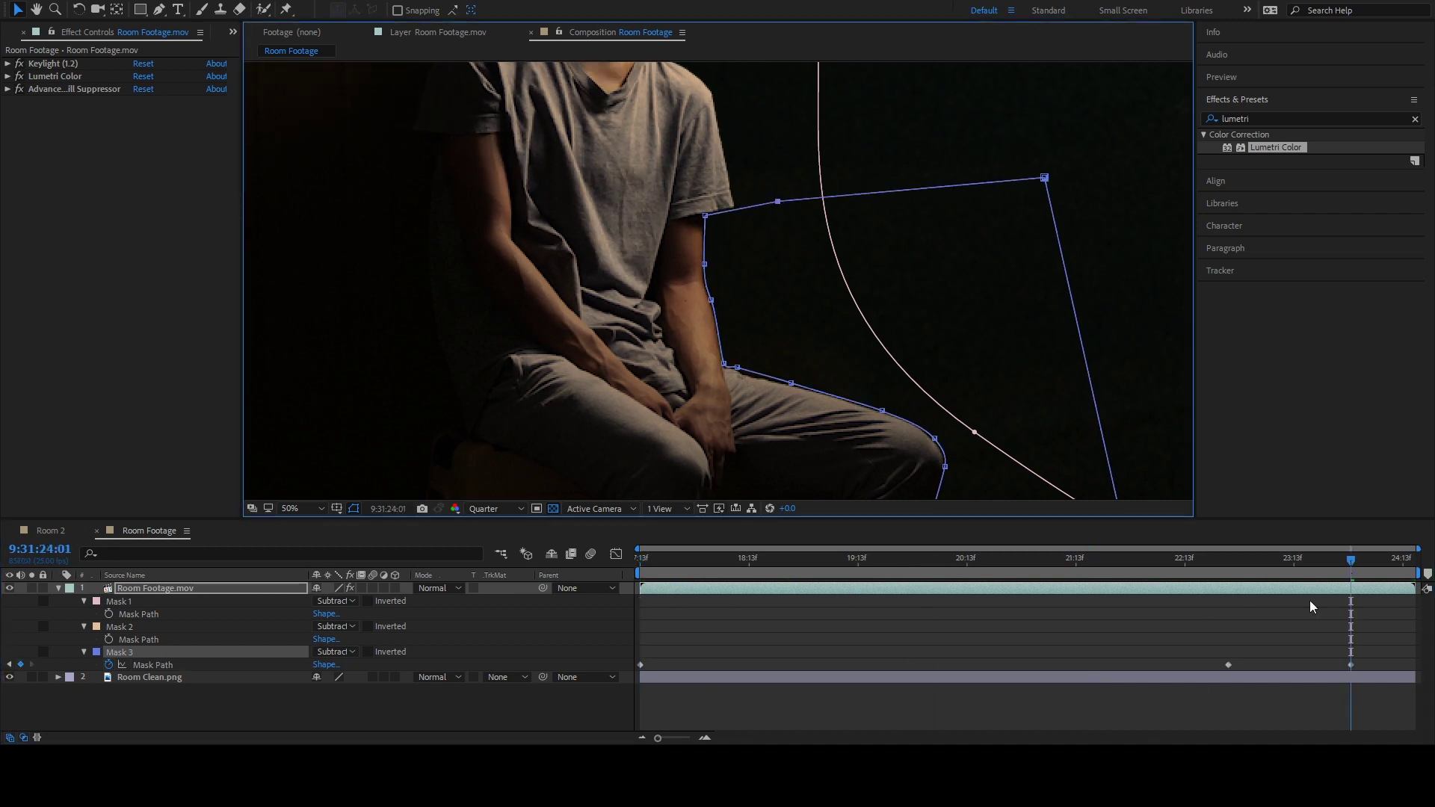
left_click_drag(1309, 561, 1155, 597)
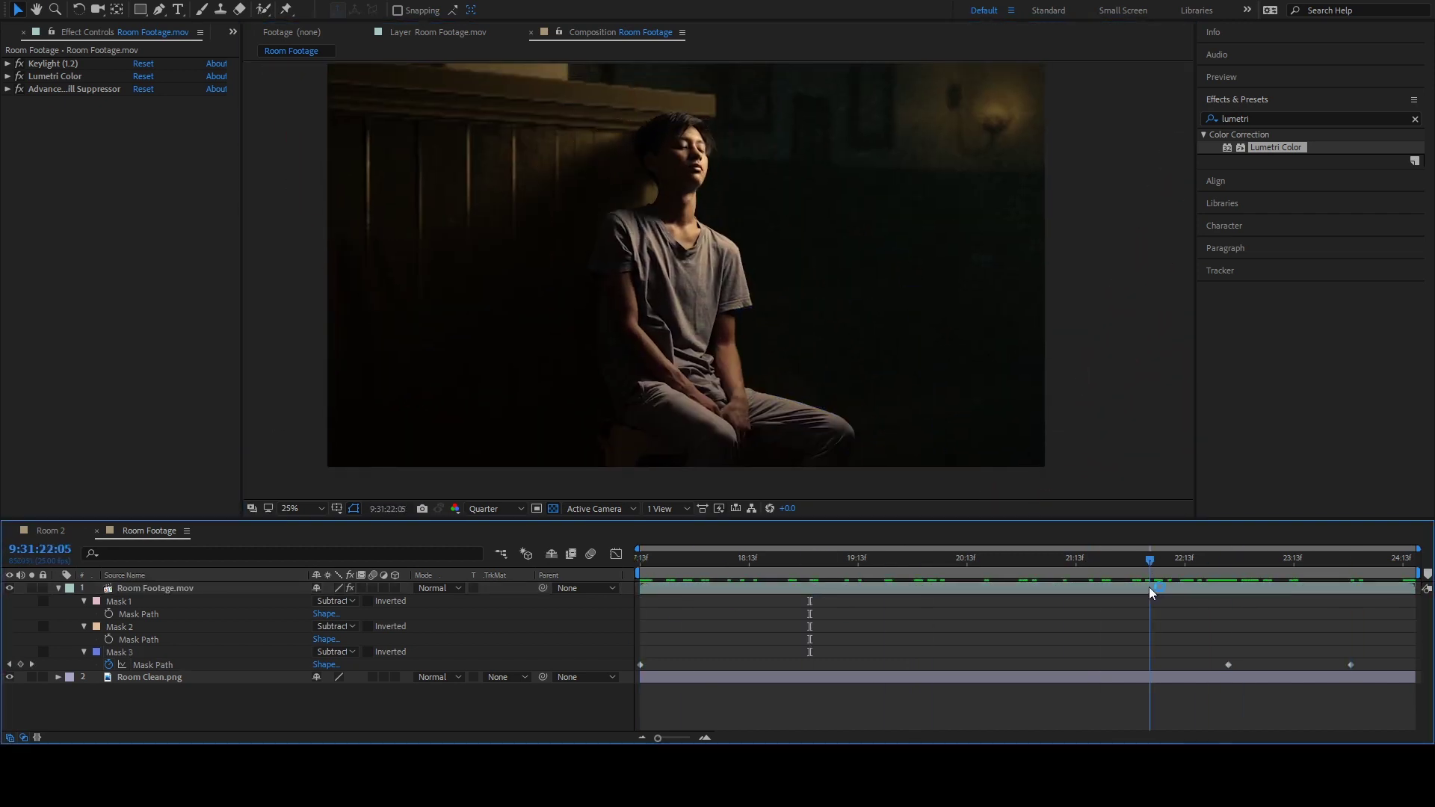
Hide the Room Clean.png layer and add the Room Footage composition to the render queue.
left_click(10, 601)
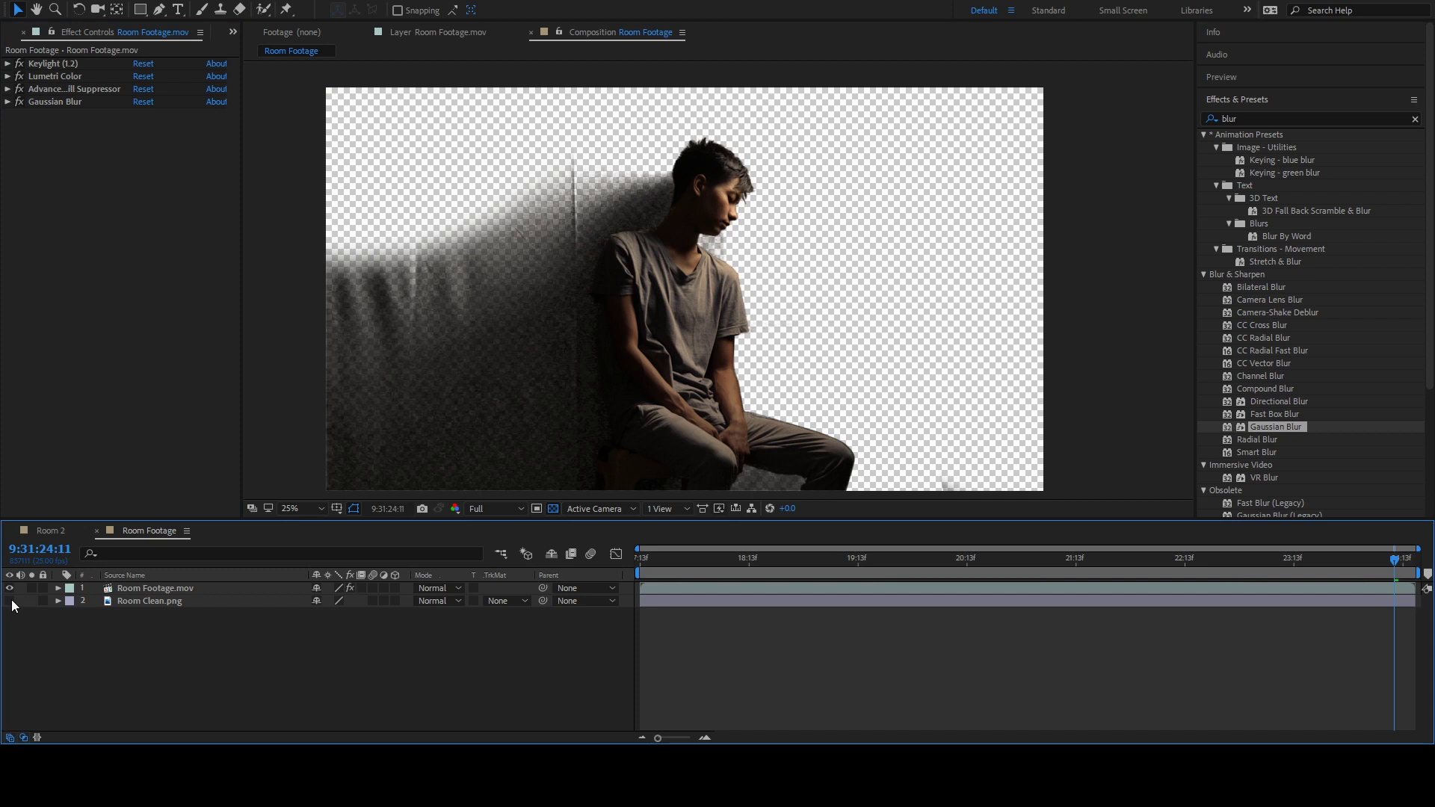
key("ctrl+m")
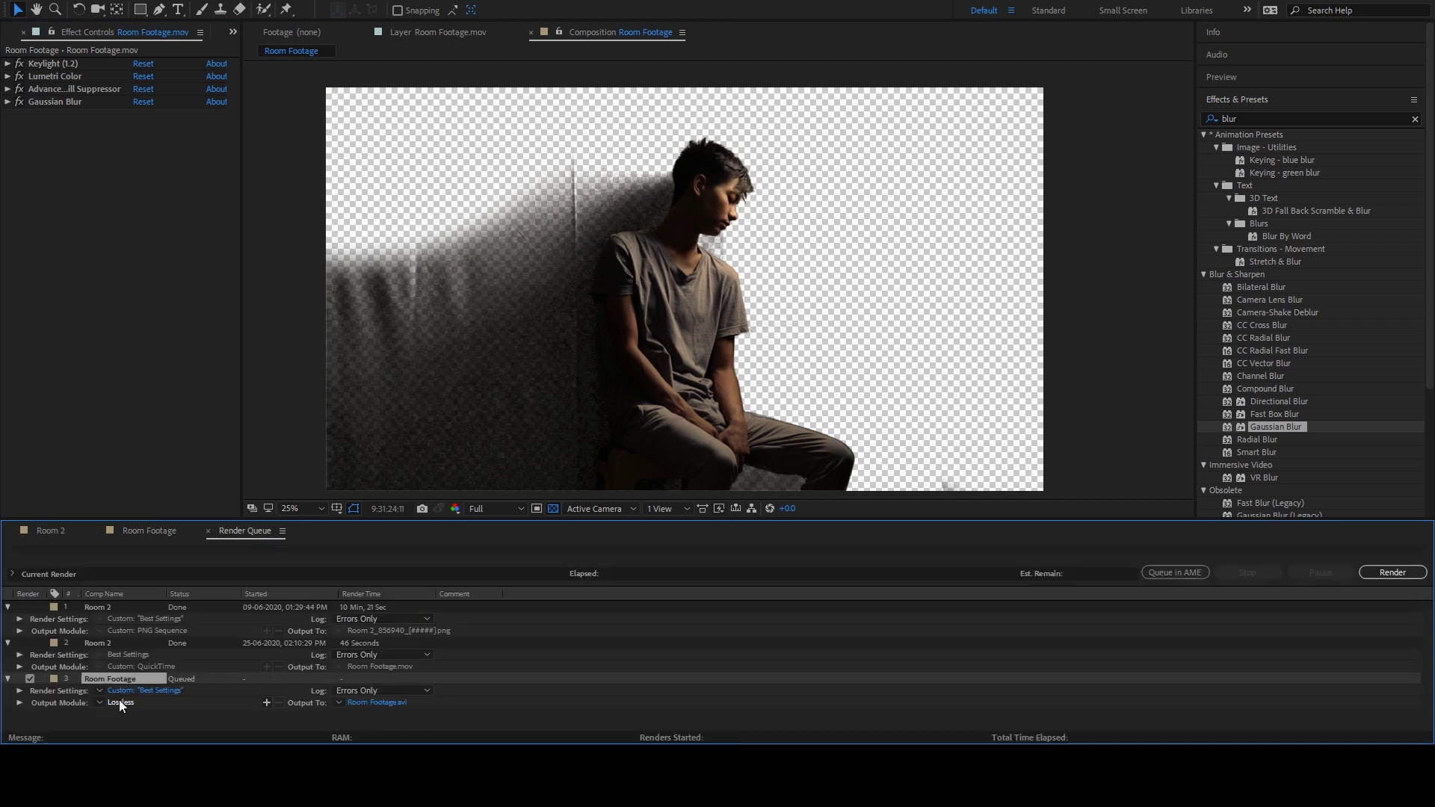
Set the queued Room Footage render's output module to PNG Sequence format with RGB + Alpha channels.
left_click(120, 703)
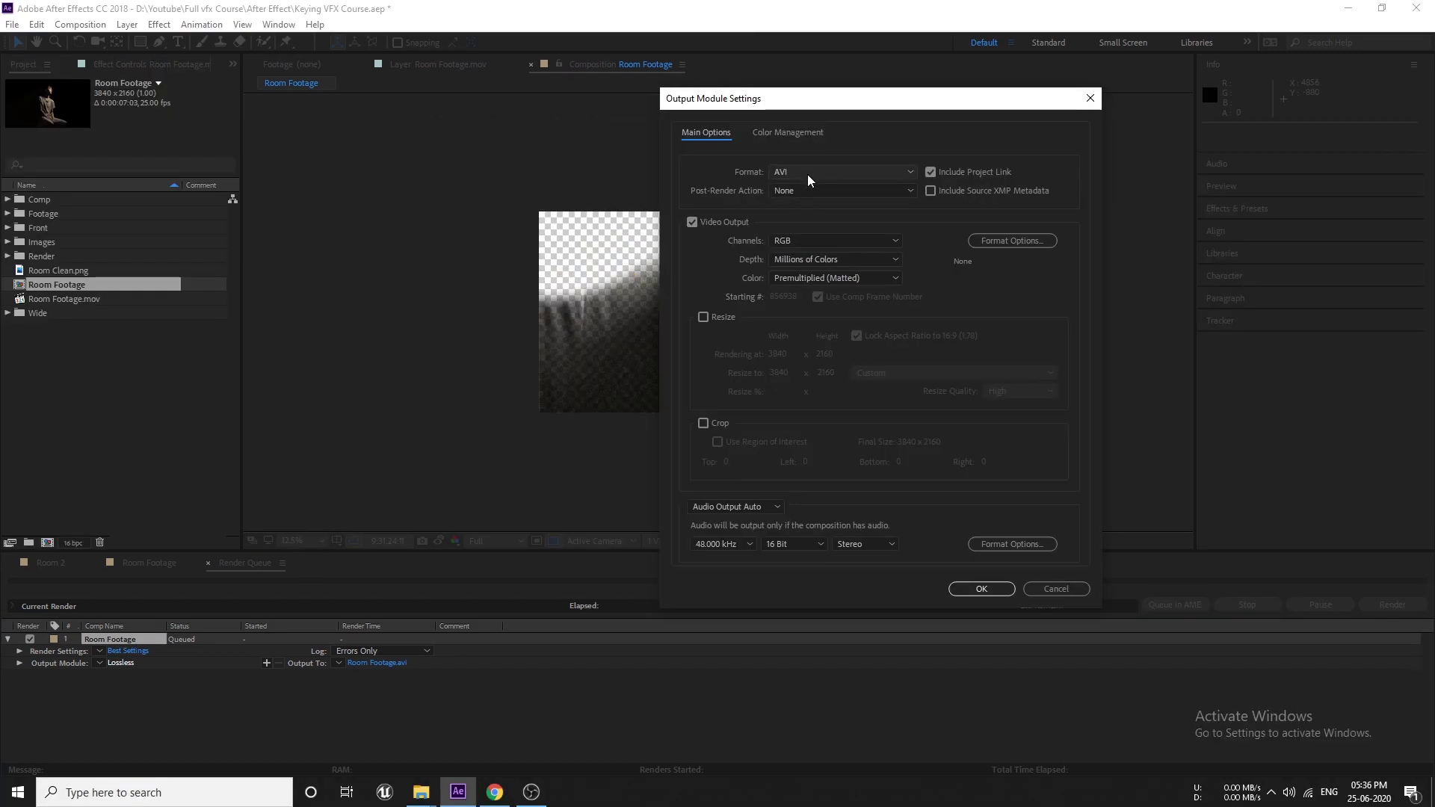
left_click(811, 172)
left_click(824, 305)
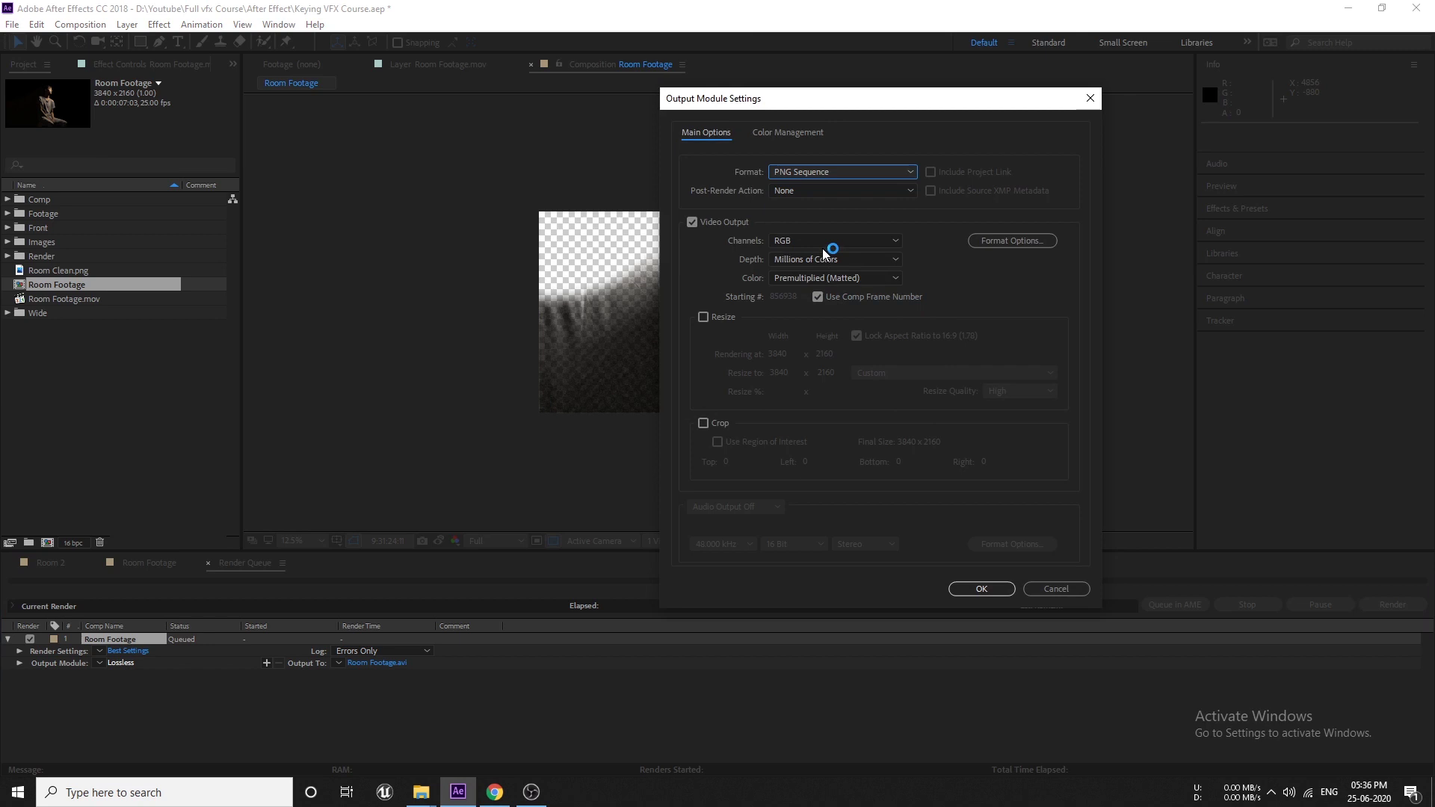
left_click(824, 242)
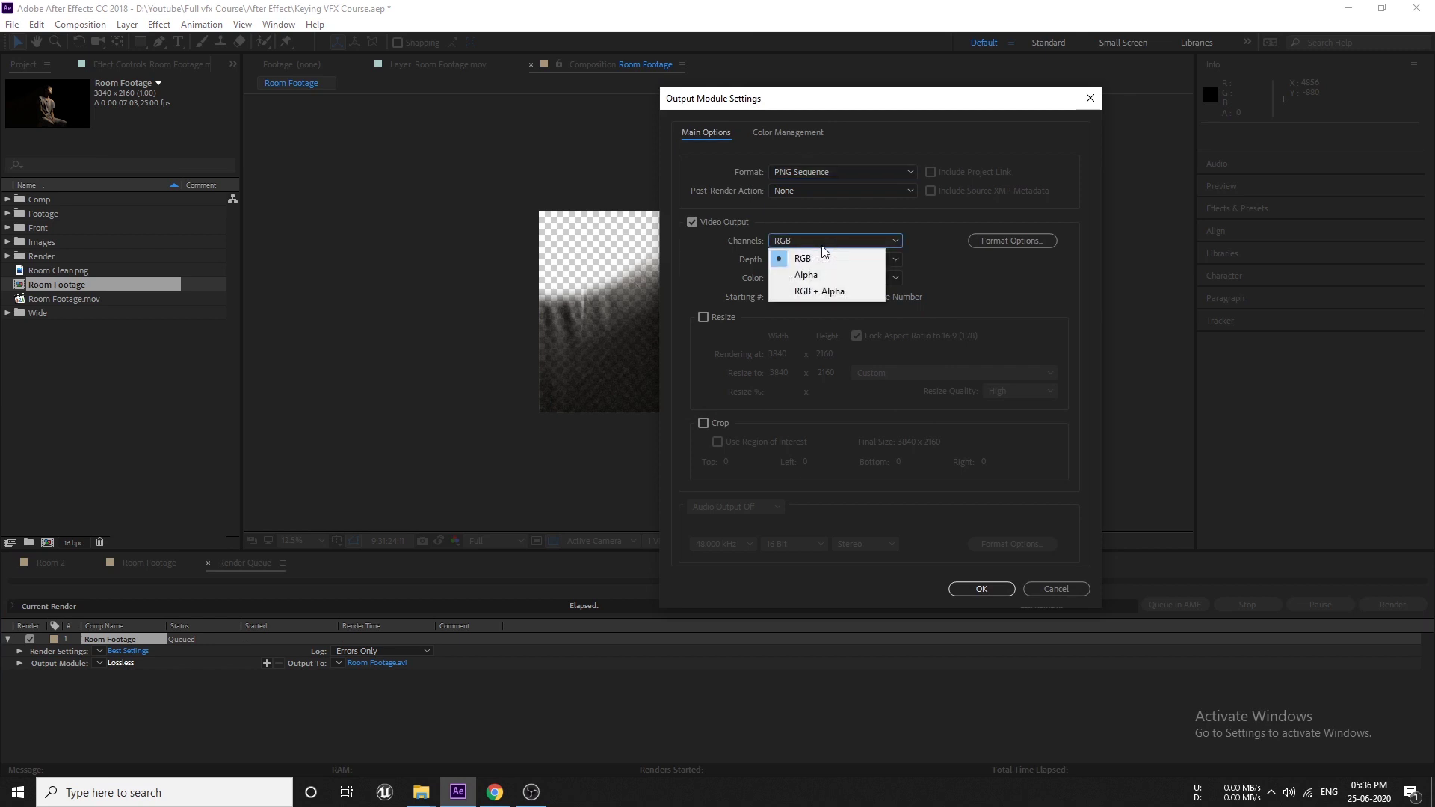
left_click(823, 291)
left_click(972, 588)
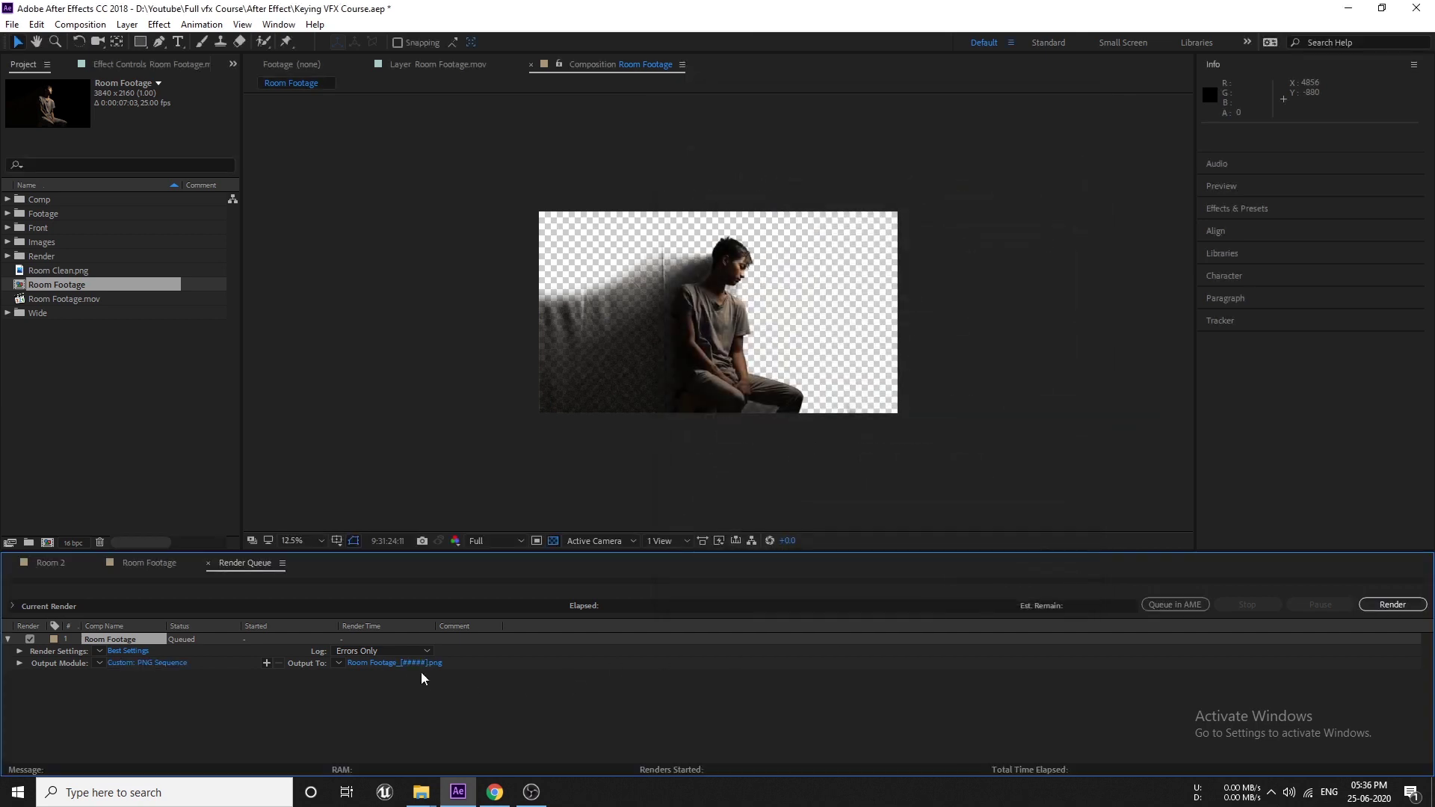